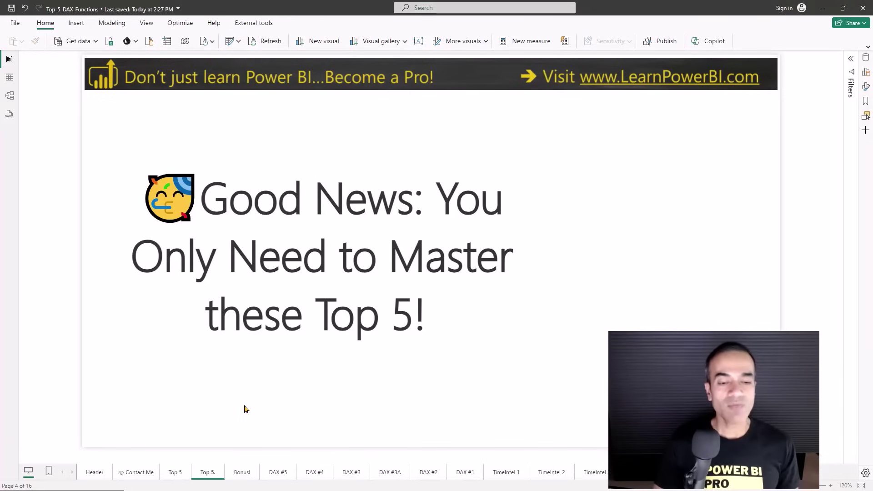
Go to the DAX #5 page and view the Sum_Sales measure's formula, highlighting its SUM expression and Sales[SalesAmount] column
click(276, 472)
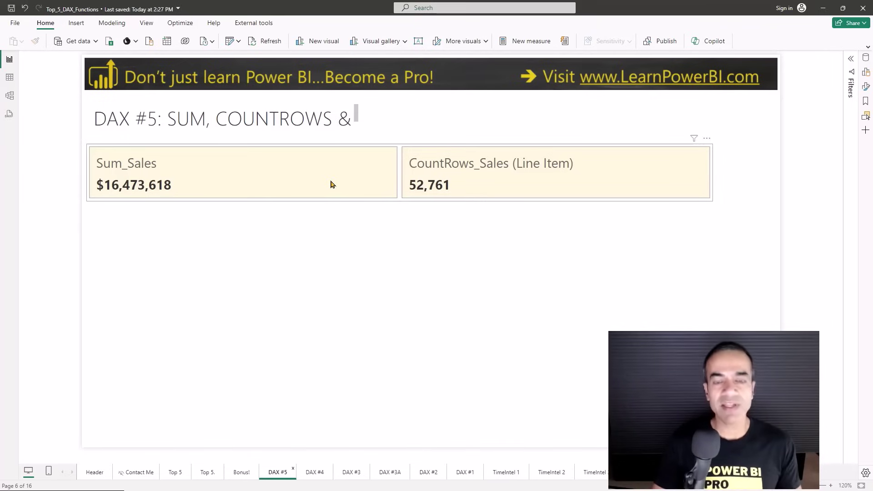
click(712, 181)
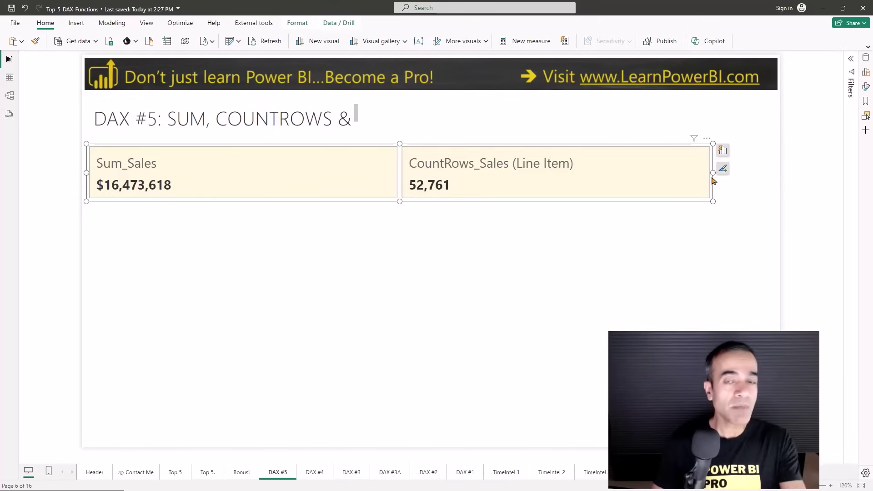
click(865, 57)
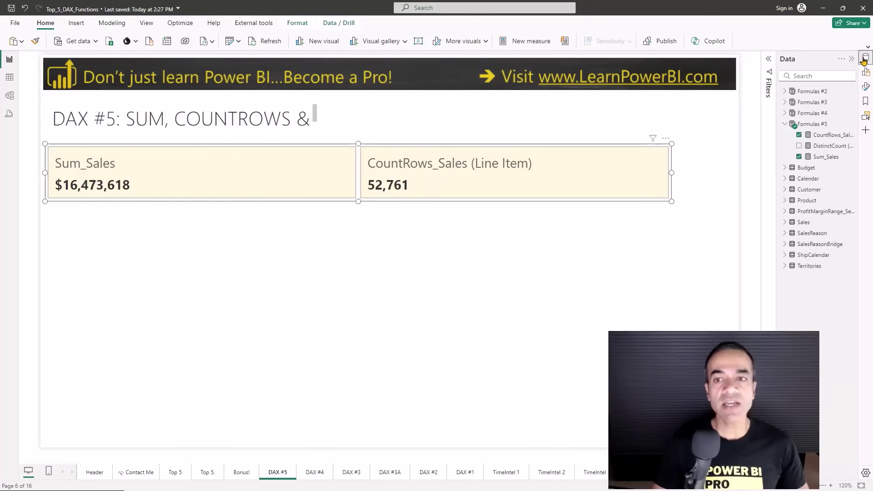
click(824, 157)
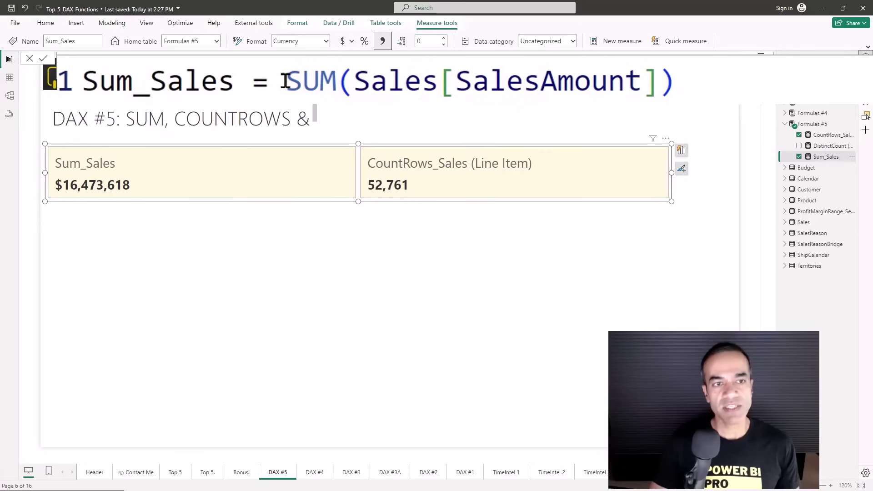
drag(285, 81, 743, 99)
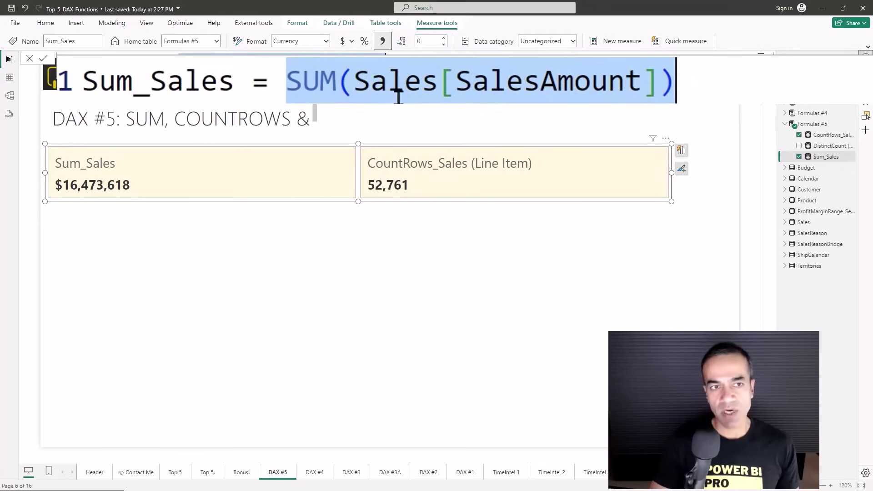
click(354, 82)
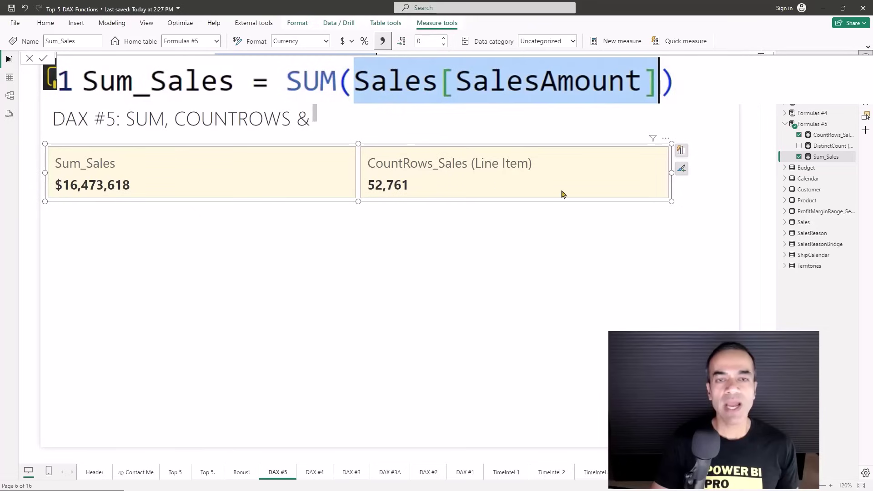
View the CountRows_Sales (Line Item) measure's formula, highlighting the Sales table argument, and deselect the card visual
click(831, 137)
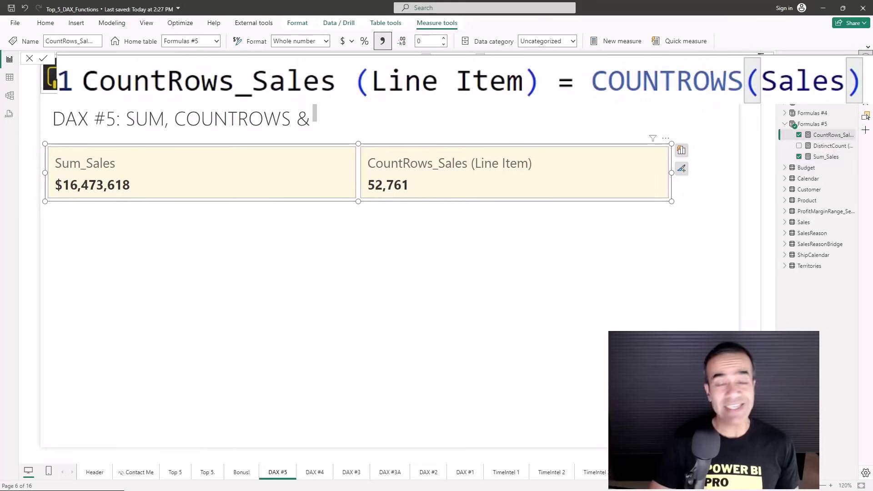
double_click(795, 85)
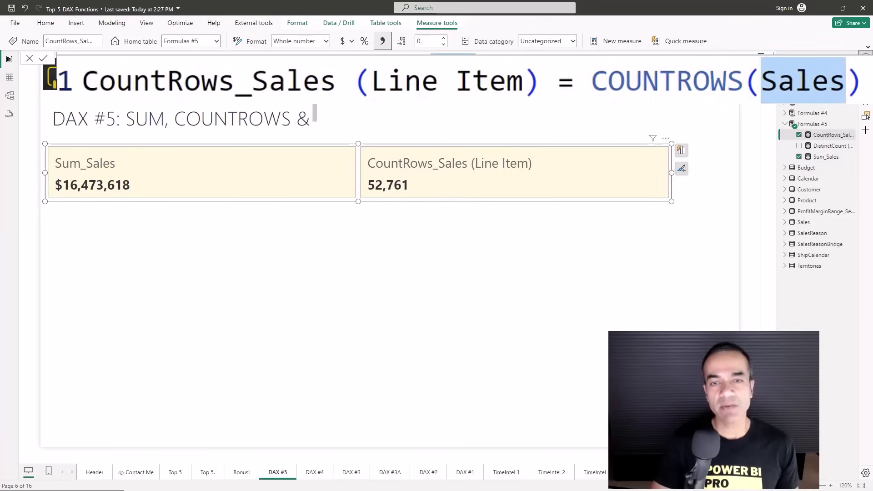
key(Right)
click(731, 191)
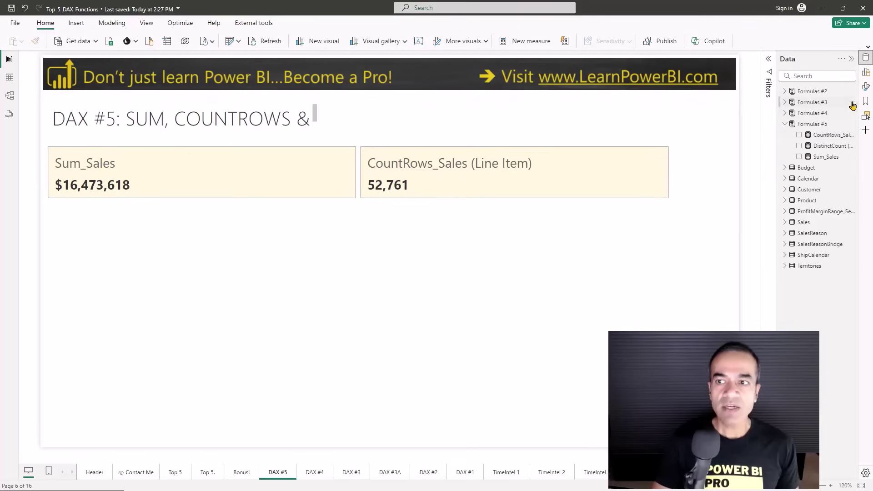
Apply the #5 Reveal bookmark and test cross-filtering the page by June and by the Australia region, clearing each filter
click(865, 101)
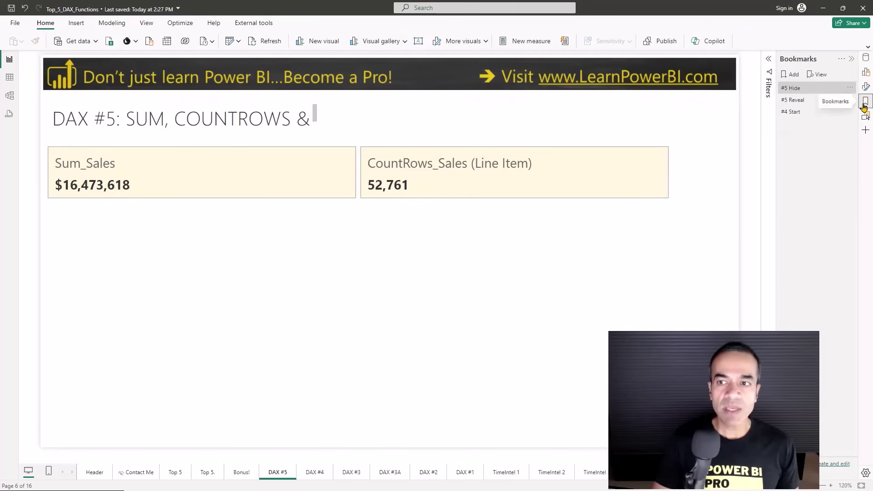
click(804, 101)
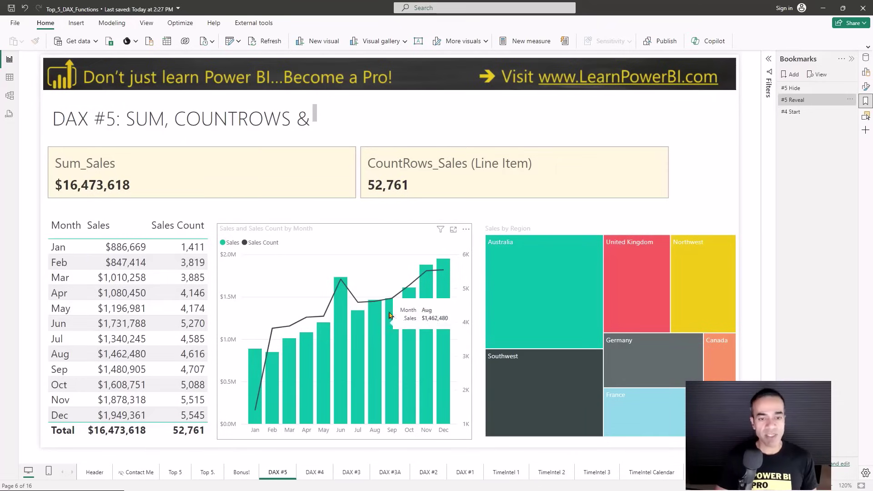
click(340, 309)
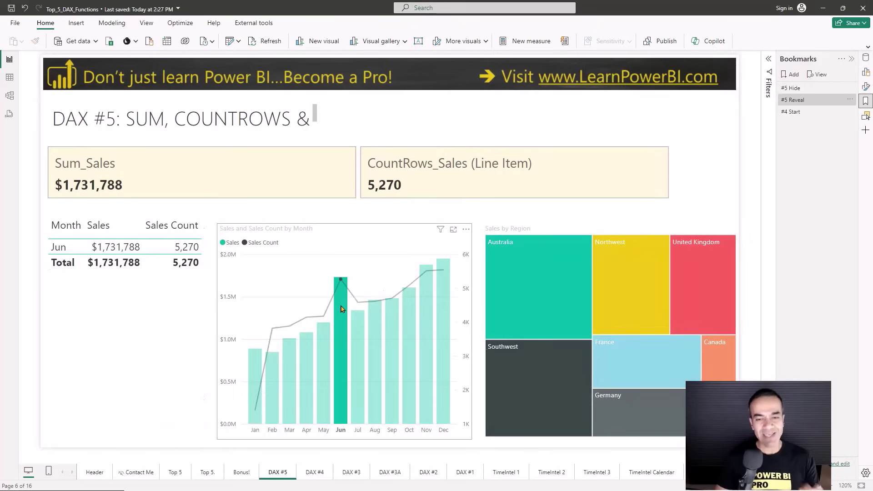
click(380, 266)
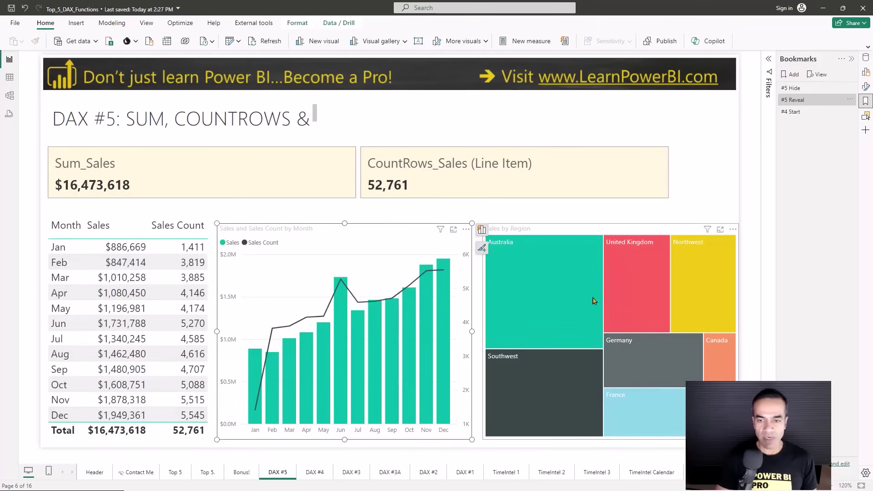
click(550, 296)
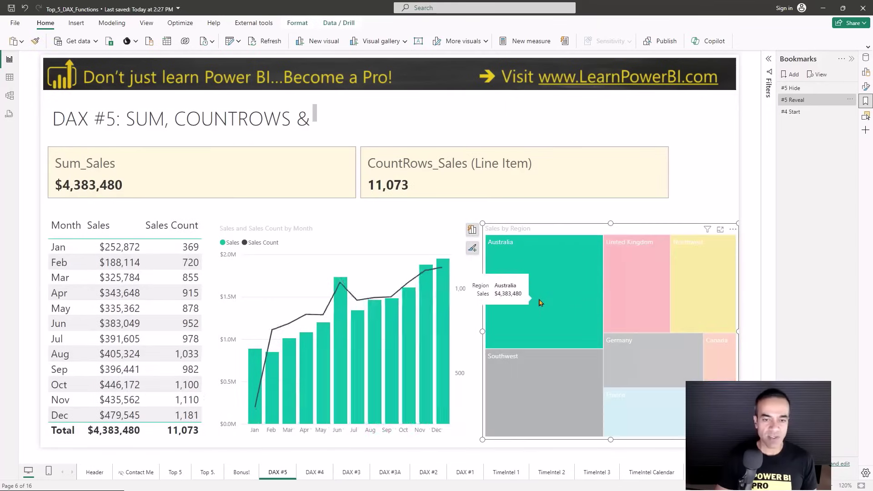
click(370, 266)
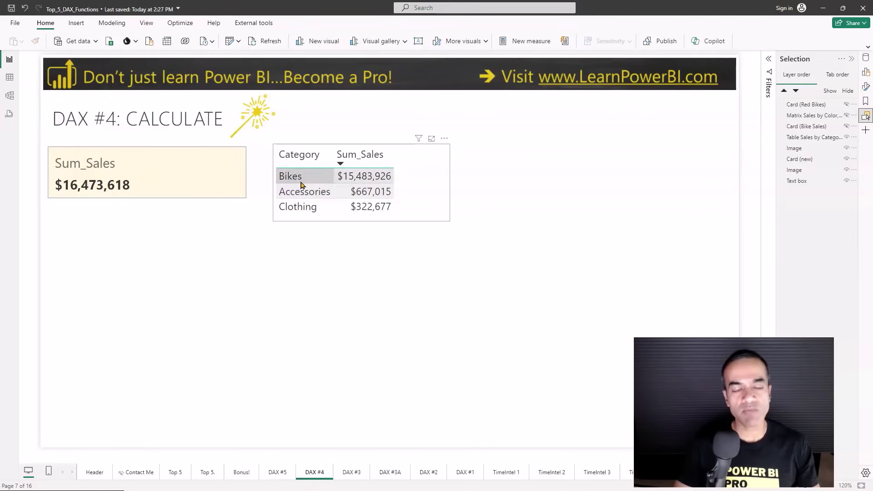
key(ctrl+2)
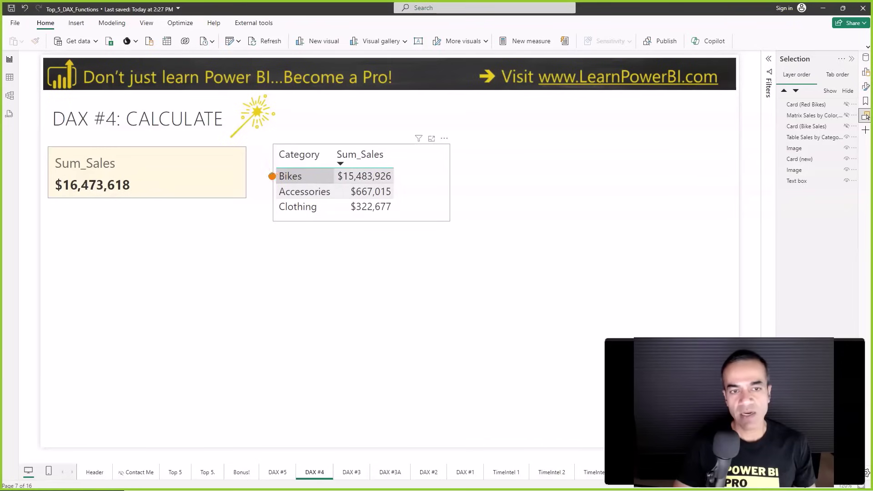
drag(270, 146, 428, 227)
key(Escape)
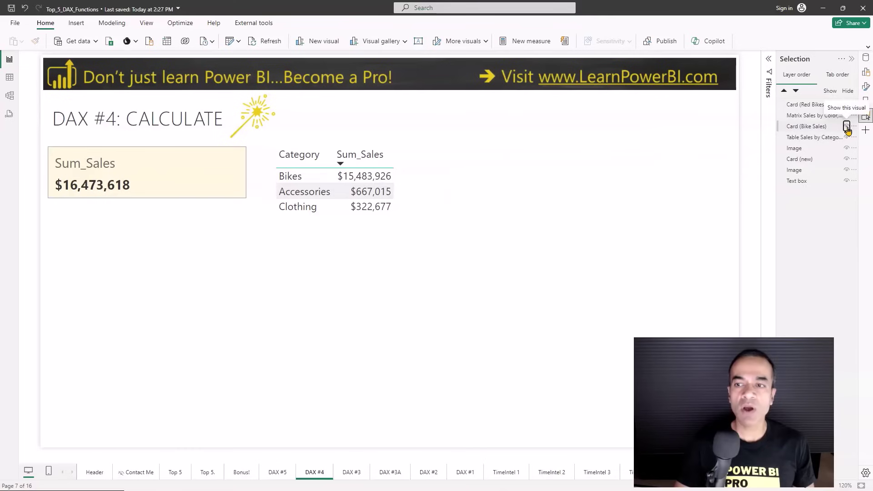
Show the hidden Bike Sales card on the DAX #4 page and display the Sales (Bikes) measure's formula from Formulas #4
click(846, 104)
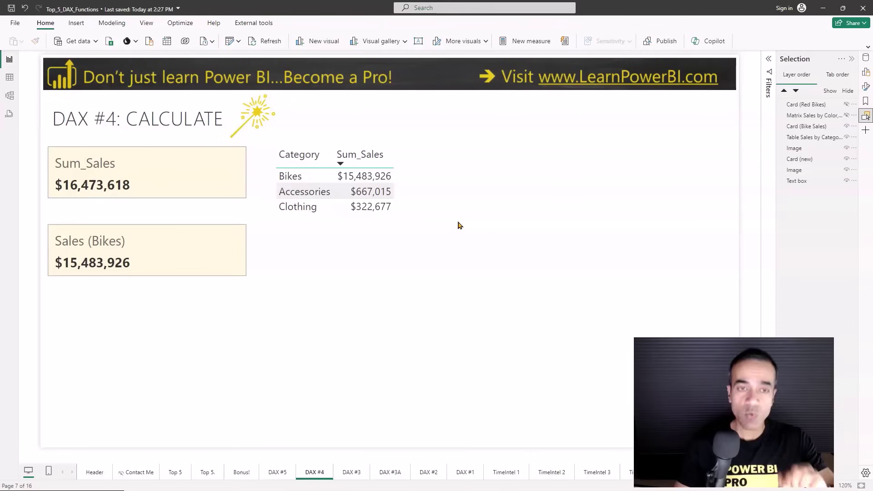
click(200, 272)
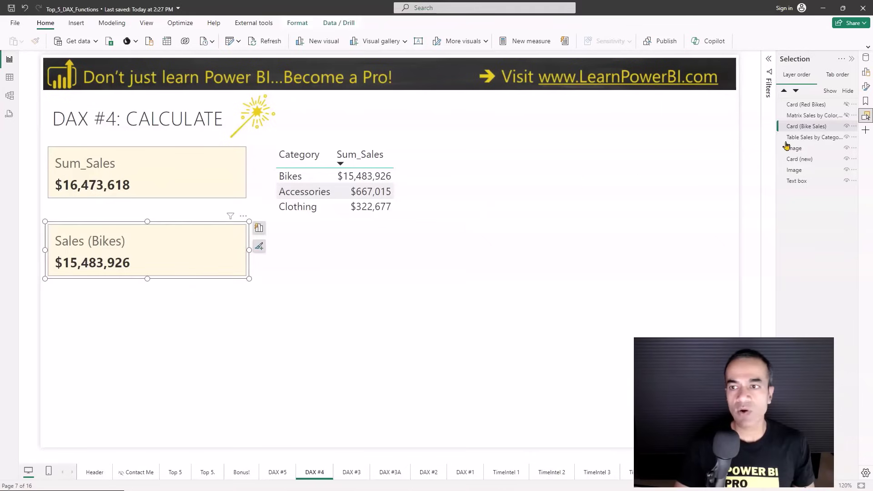
click(865, 57)
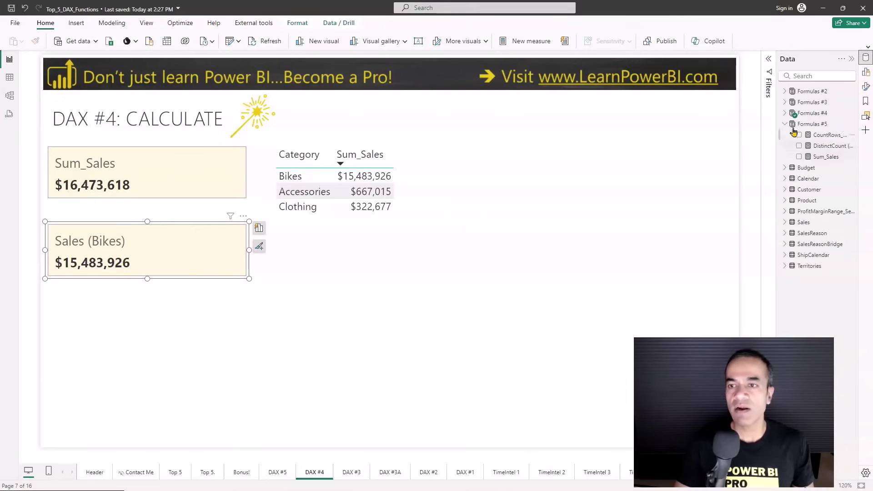
click(788, 112)
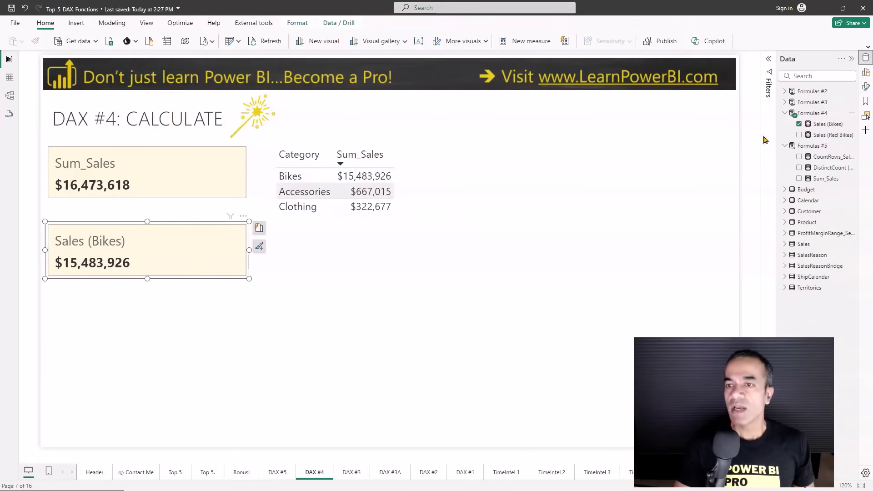
click(826, 126)
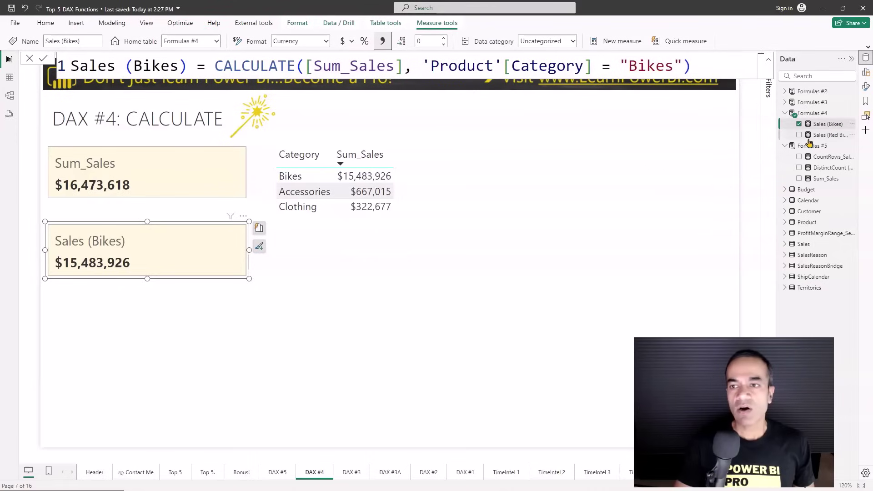
Compare the SUM expression in the Sum_Sales formula with the CALCULATE expression and Bikes category filter in the Sales (Bikes) formula
click(825, 179)
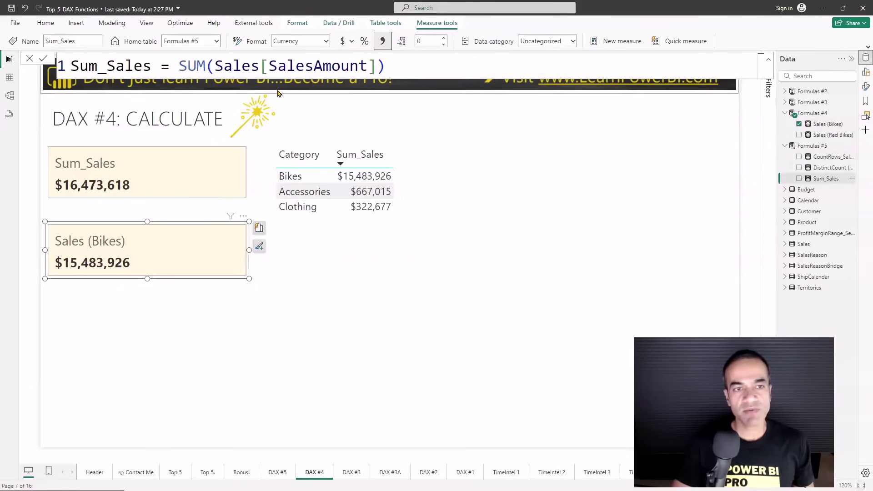
drag(179, 66, 419, 73)
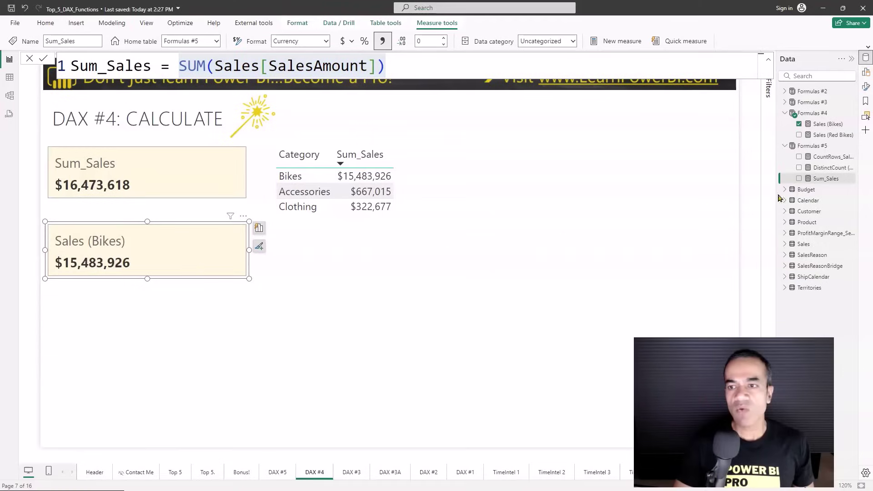
click(827, 124)
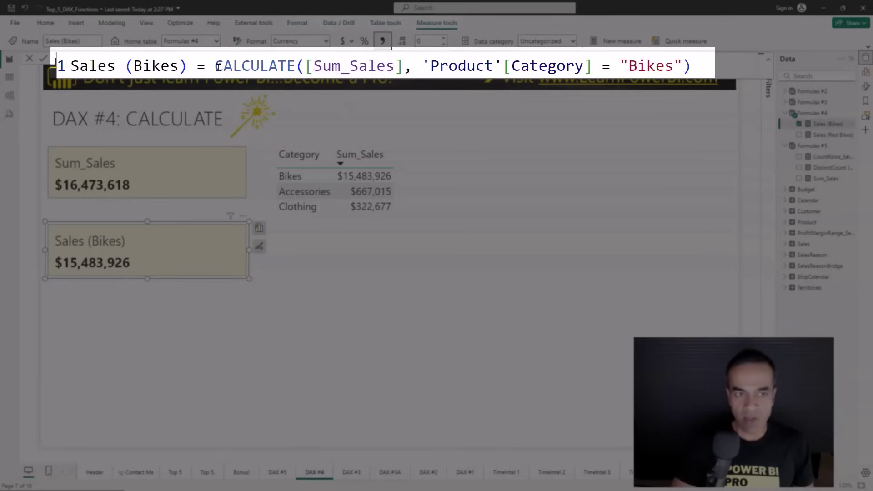
drag(215, 67, 402, 67)
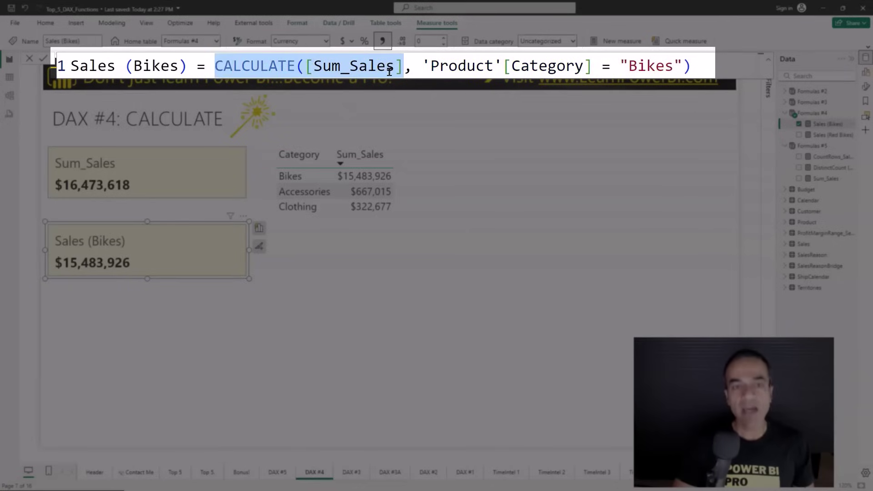
click(406, 68)
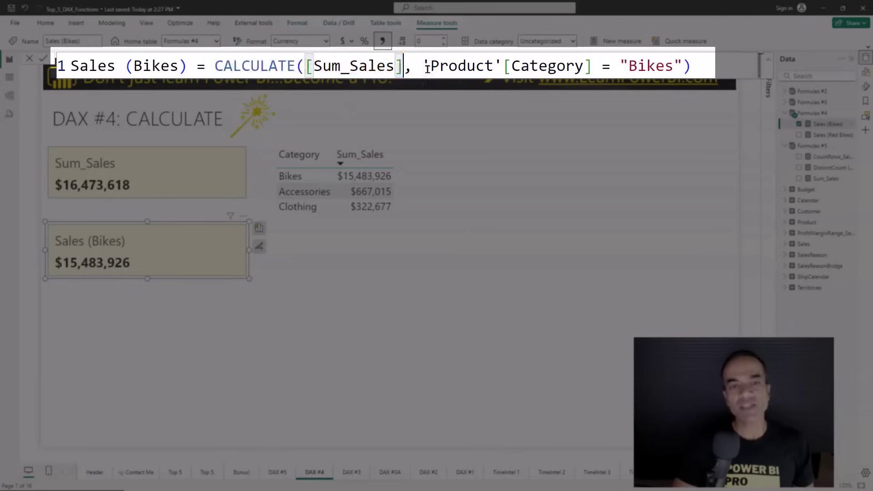
shift+click(683, 66)
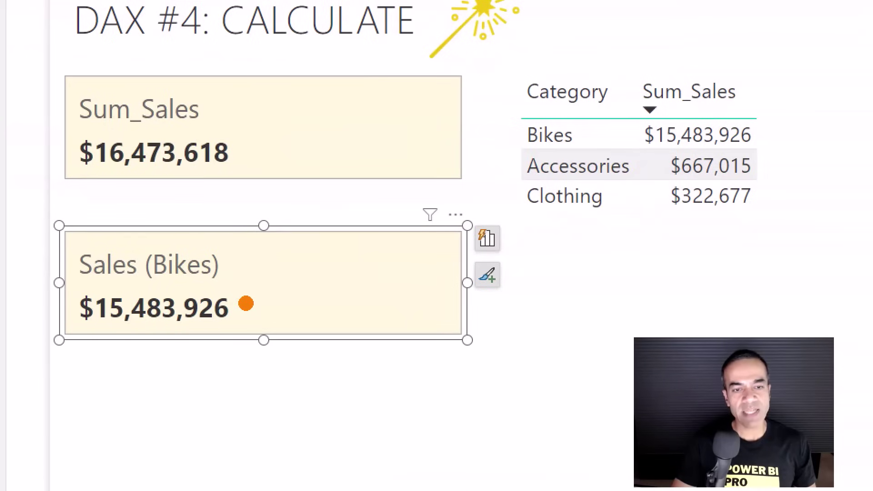
mouse_move(245, 304)
mouse_down()
mouse_move(327, 278)
mouse_move(537, 151)
mouse_move(592, 139)
mouse_move(604, 123)
mouse_up()
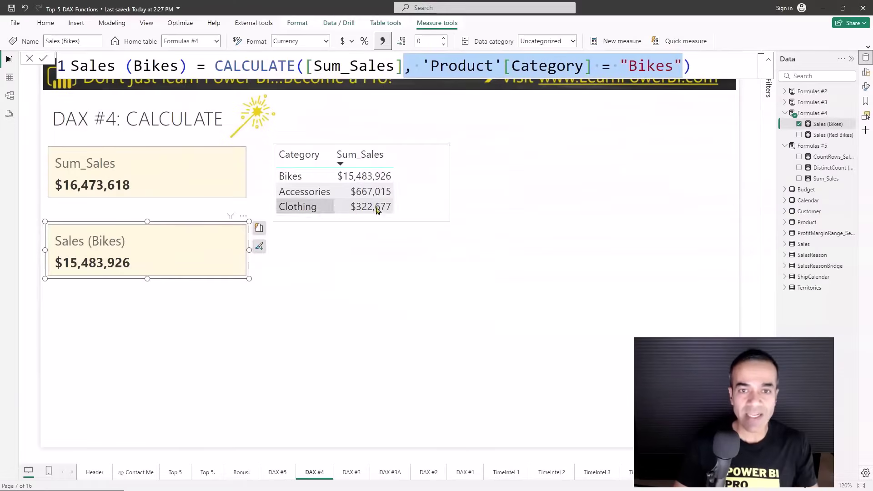
click(413, 125)
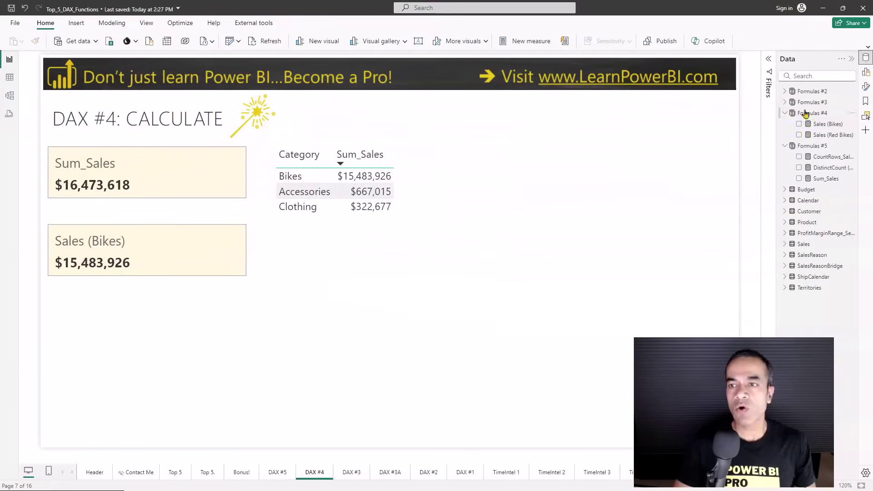
Show the hidden matrix of sales by category and color on the DAX #4 page
click(866, 117)
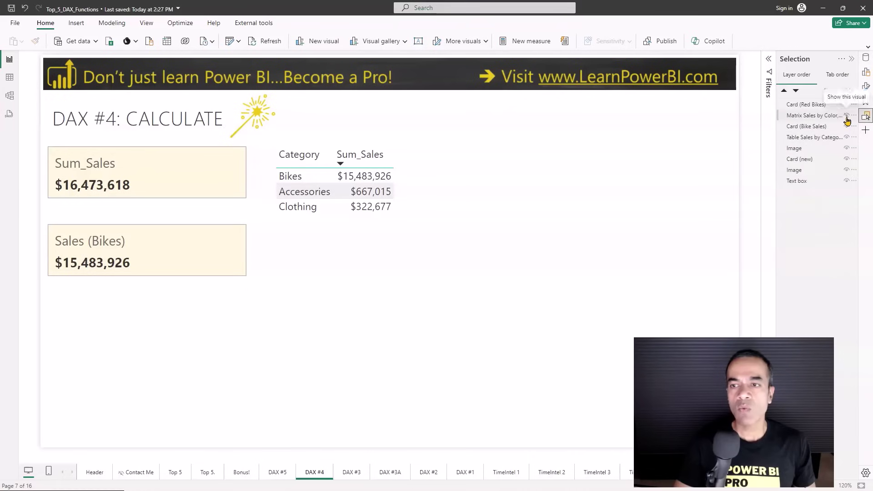
click(846, 115)
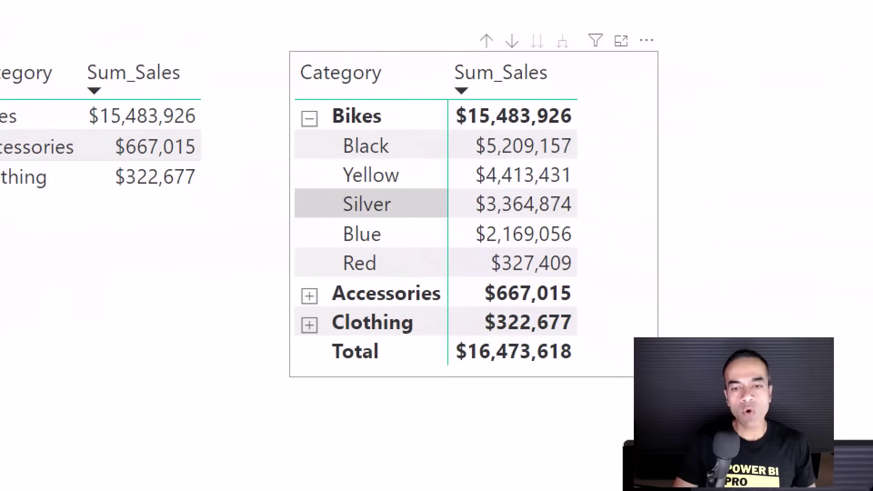
drag(452, 244, 583, 291)
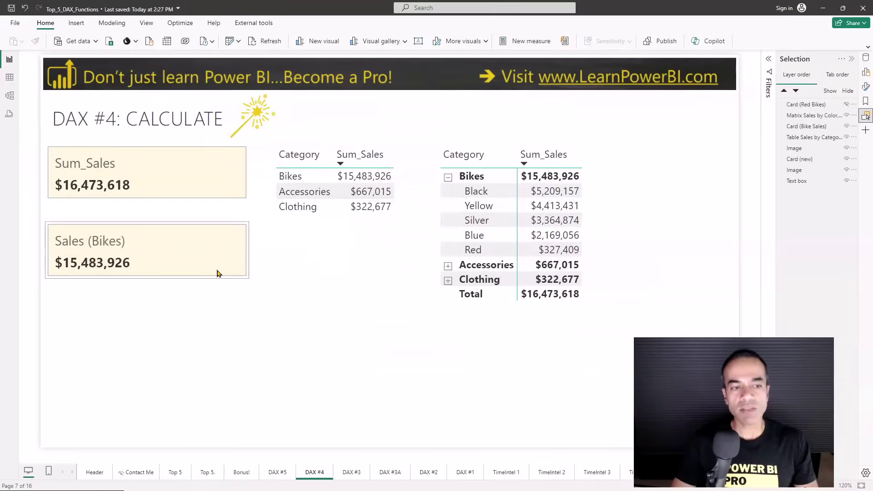
Select the Sales (Red Bikes) card on the DAX #4 page and display its measure's formula from Formulas #4
click(217, 273)
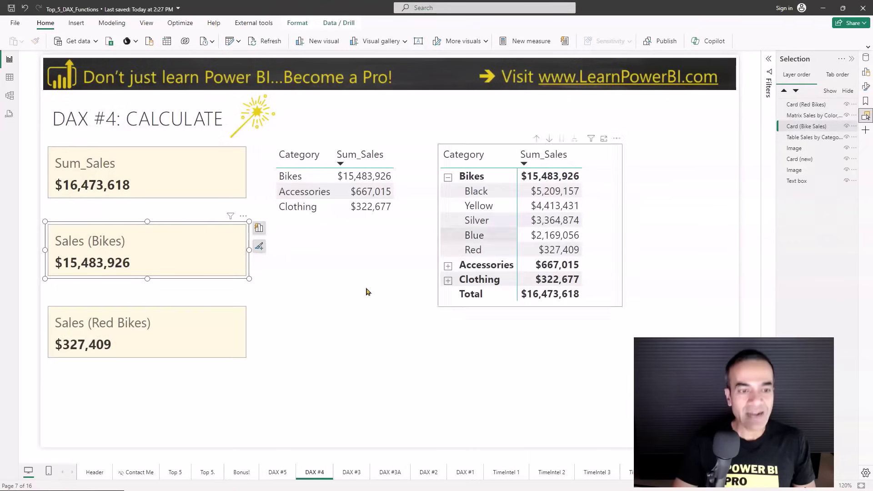
click(203, 336)
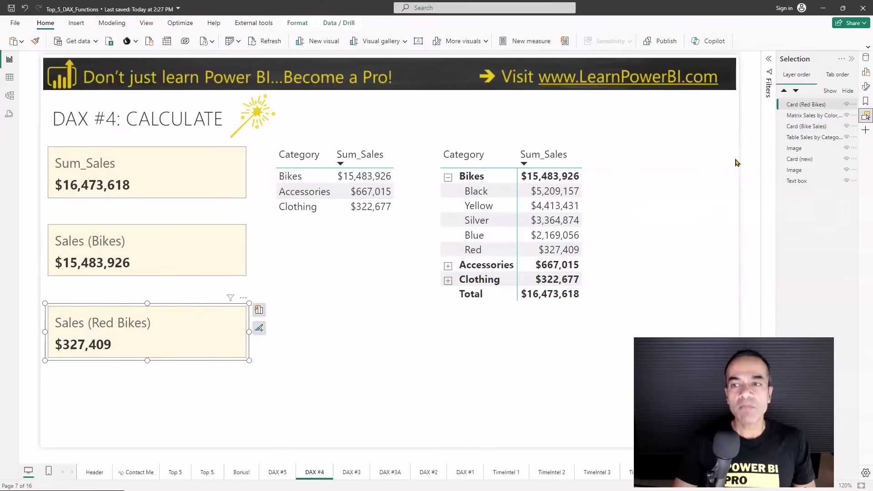
click(864, 59)
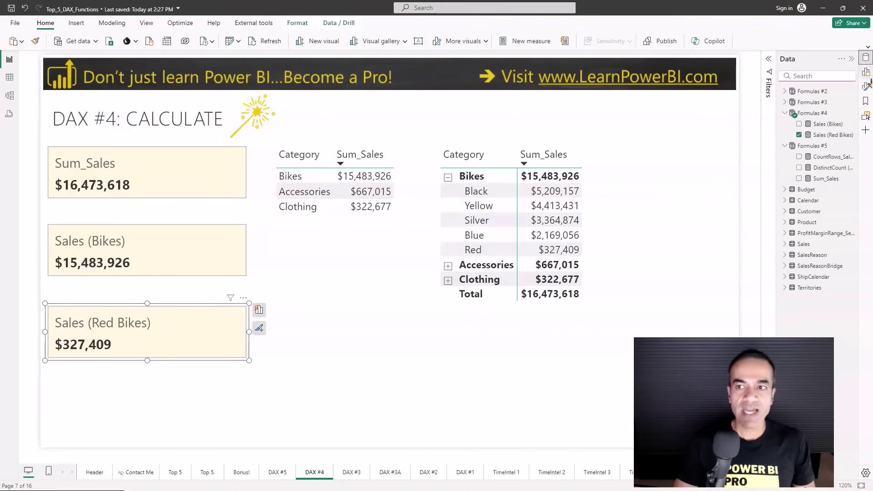
click(826, 135)
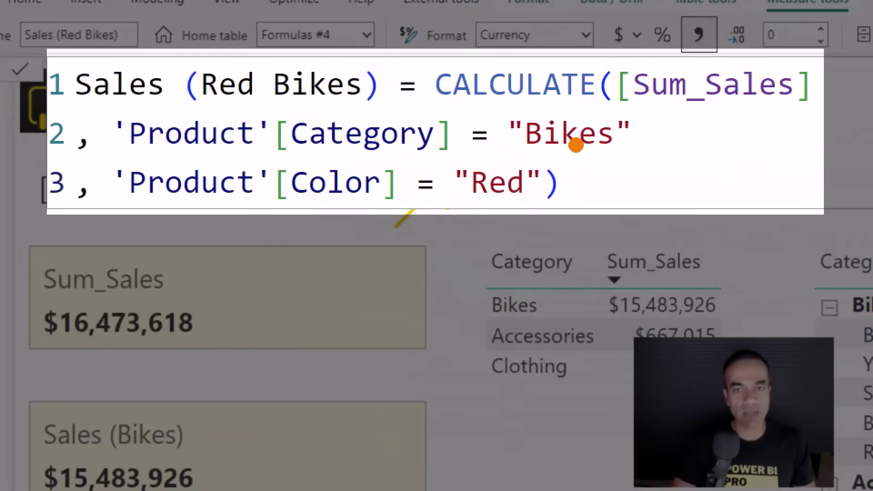
Mark up the CALCULATE([Sum_Sales]) expression and the Bikes category and Red color filters in the Sales (Red Bikes) formula
drag(457, 111, 745, 108)
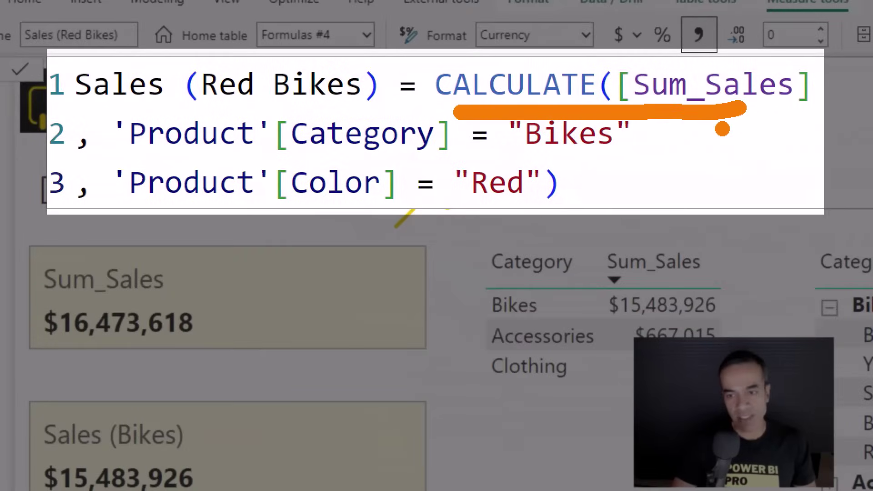
key(e)
drag(632, 142, 778, 190)
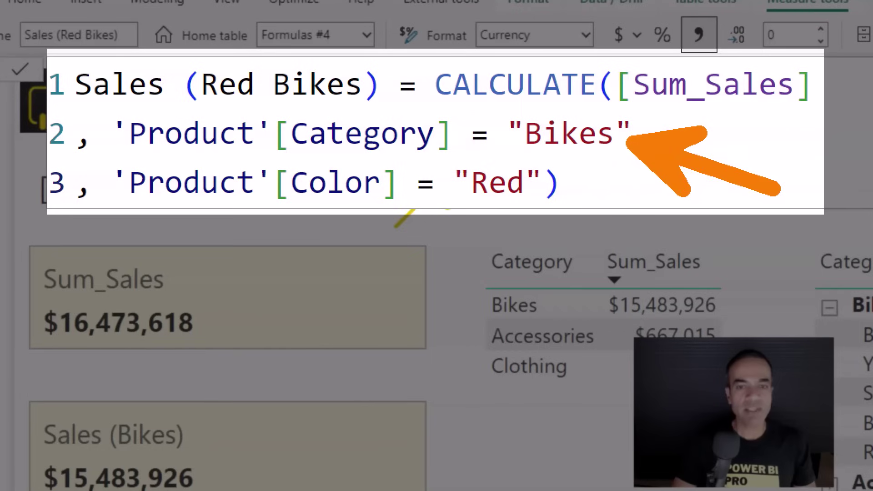
drag(593, 204, 666, 268)
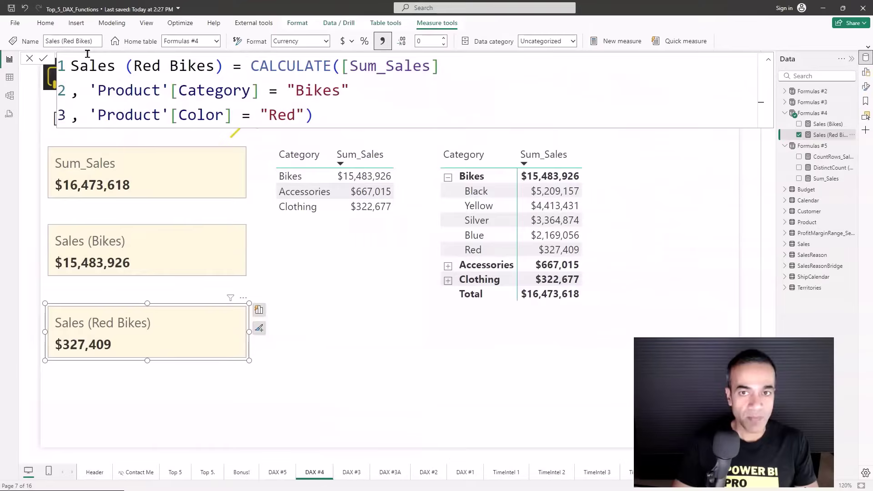
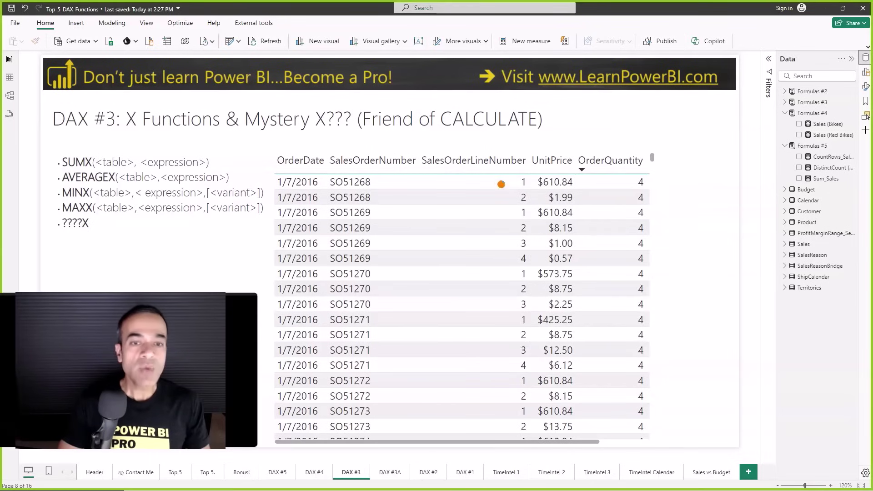
Trace the row-by-row multiplication of UnitPrice by OrderQuantity with on-screen markings over the DAX #3 table, then clear the markings
mouse_move(529, 172)
mouse_down()
mouse_move(579, 196)
mouse_move(613, 184)
mouse_move(651, 198)
mouse_up()
drag(658, 167, 720, 200)
drag(561, 207, 681, 204)
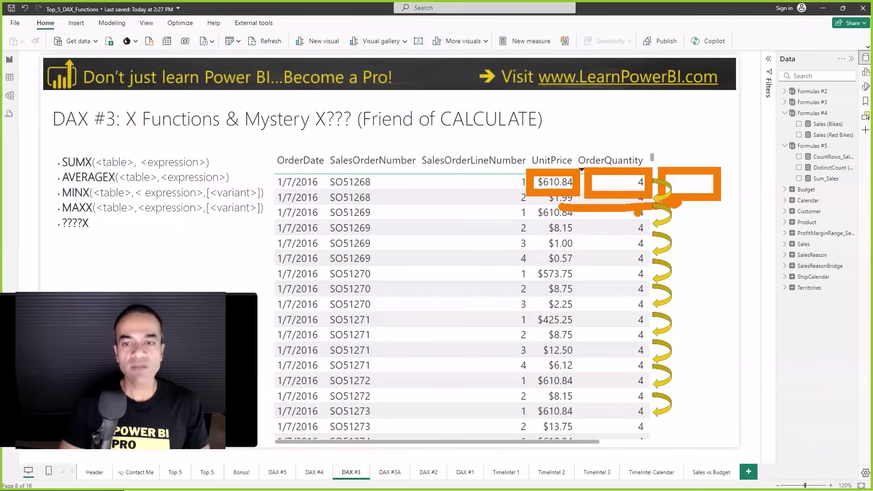
drag(551, 223, 673, 225)
drag(557, 246, 653, 247)
drag(560, 267, 652, 261)
drag(560, 284, 646, 283)
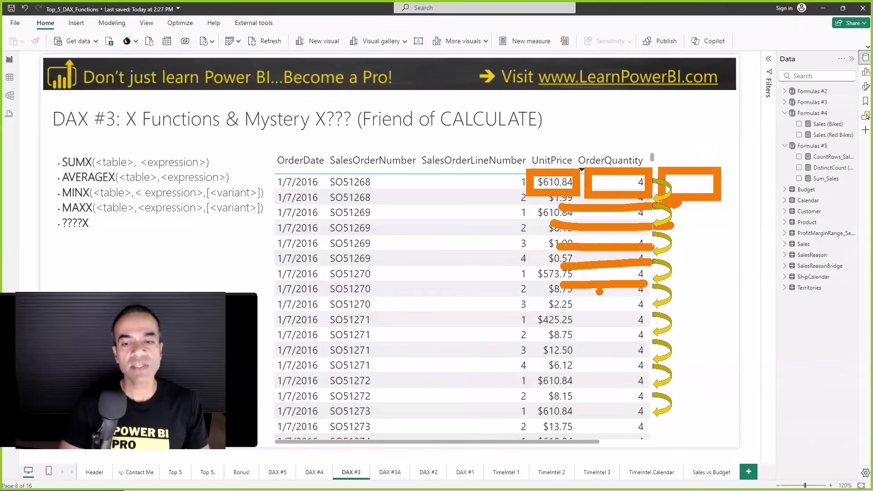
drag(558, 300, 635, 298)
drag(552, 325, 631, 323)
key(Escape)
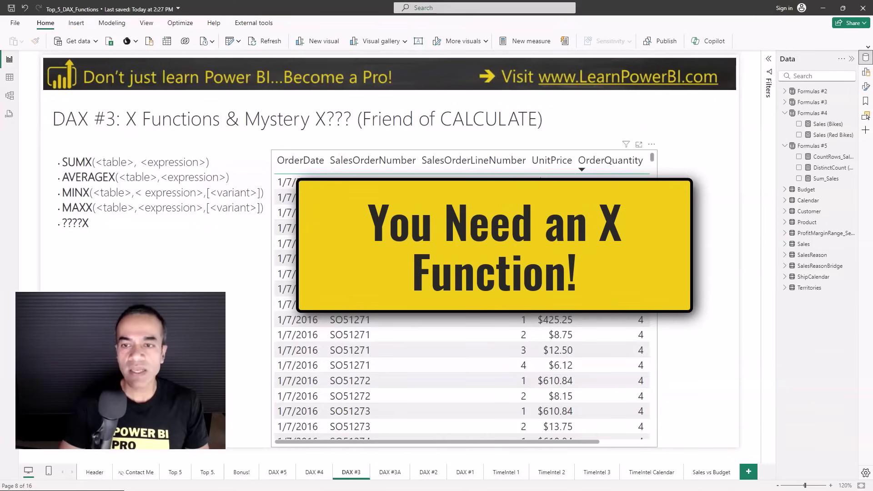
Widen the sales order table on the DAX #3 page to reveal its SUMX_Sales column
click(658, 271)
drag(657, 299, 731, 298)
scroll(708, 218, up, 5)
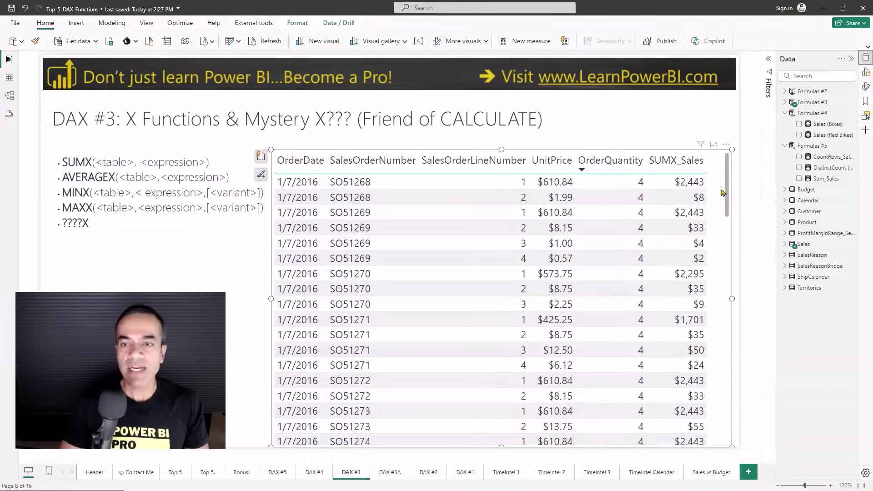
Collapse the Formulas #4 measures, expand Formulas #3 and display the SUMX_Sales measure's formula
click(784, 112)
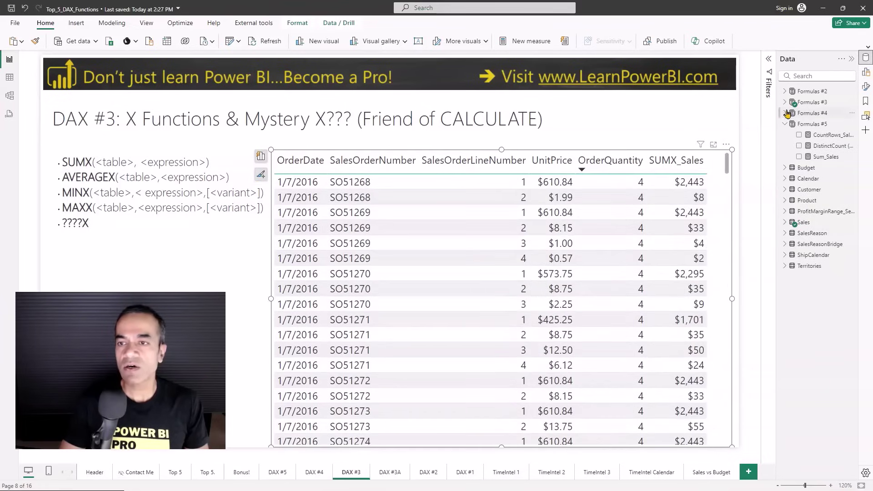
click(784, 102)
click(824, 113)
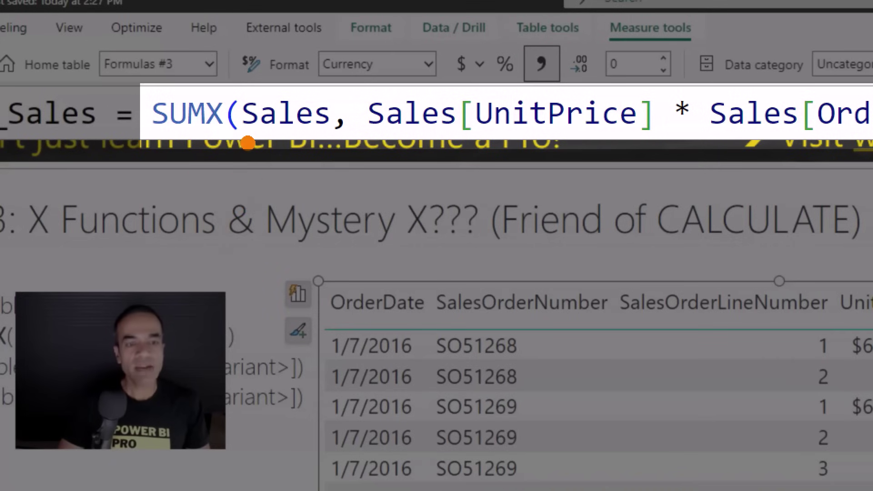
Mark up the SUMX function, Sales table and UnitPrice * OrderQuantity expression in the SUMX_Sales formula, then clear the markings
drag(234, 88, 334, 158)
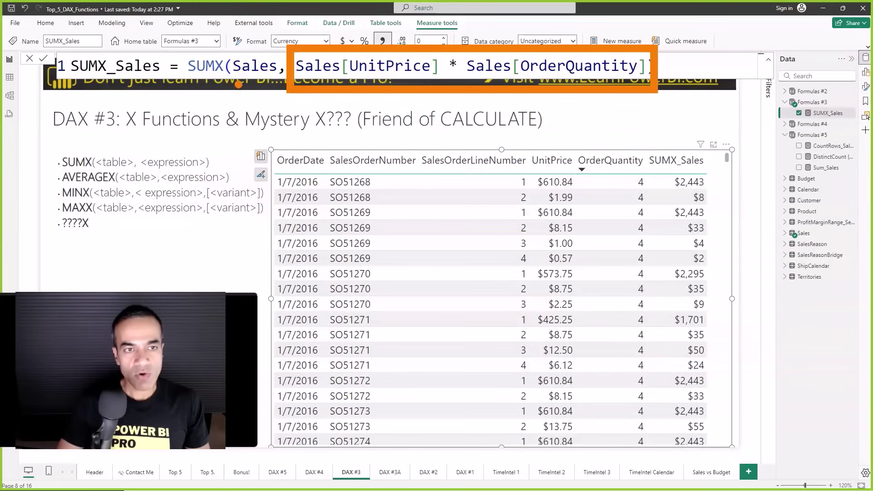
drag(226, 82, 234, 139)
drag(257, 85, 264, 149)
drag(391, 94, 394, 146)
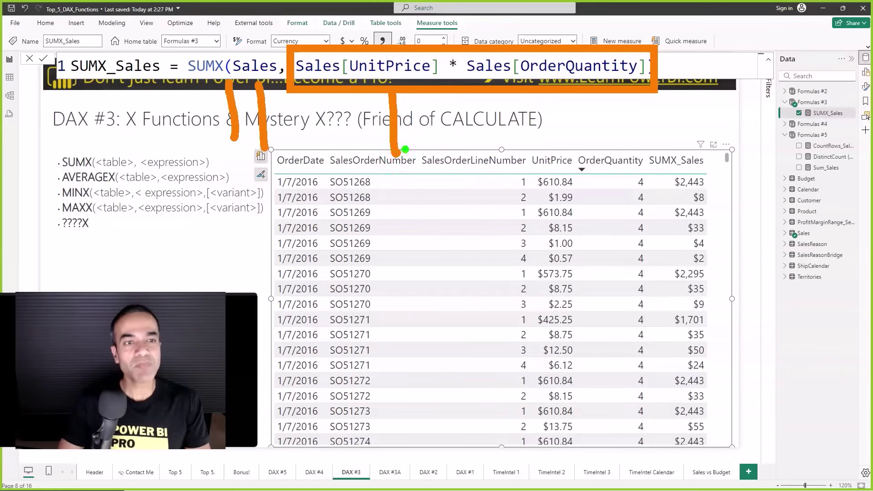
drag(175, 50, 225, 84)
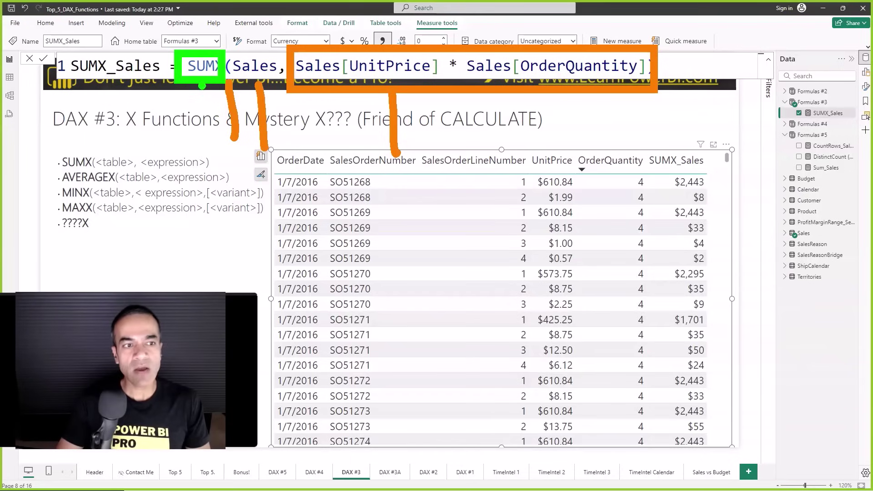
mouse_move(92, 160)
mouse_down()
mouse_move(182, 85)
mouse_move(111, 179)
mouse_move(109, 200)
mouse_move(164, 108)
mouse_up()
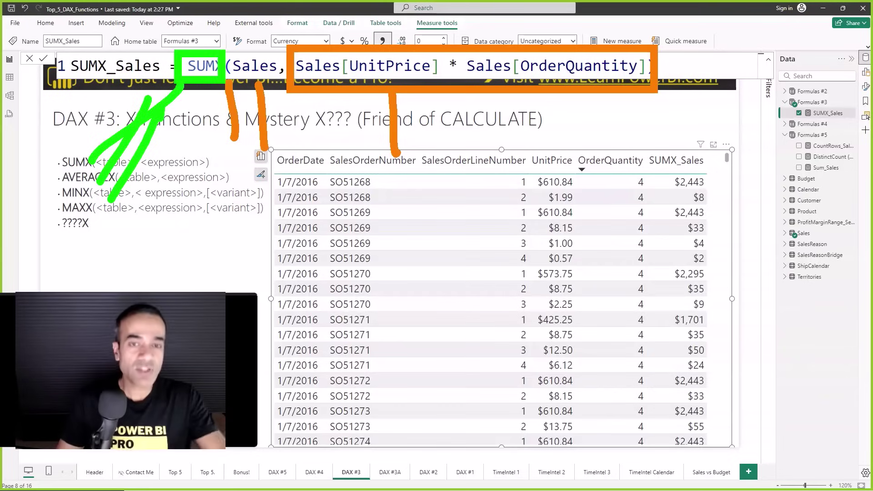
key(Escape)
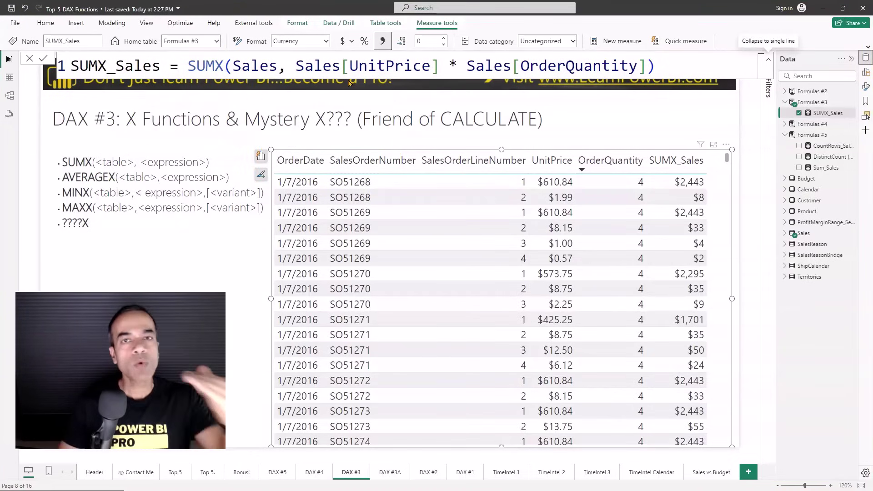
Leave the SUMX_Sales formula and outline the table's SUMX_Sales column, then clear the outline
click(697, 370)
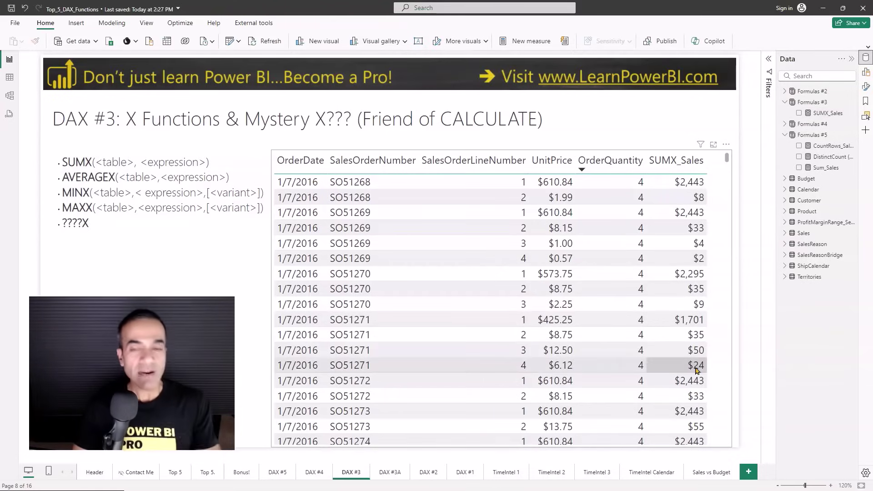
key(ctrl+2)
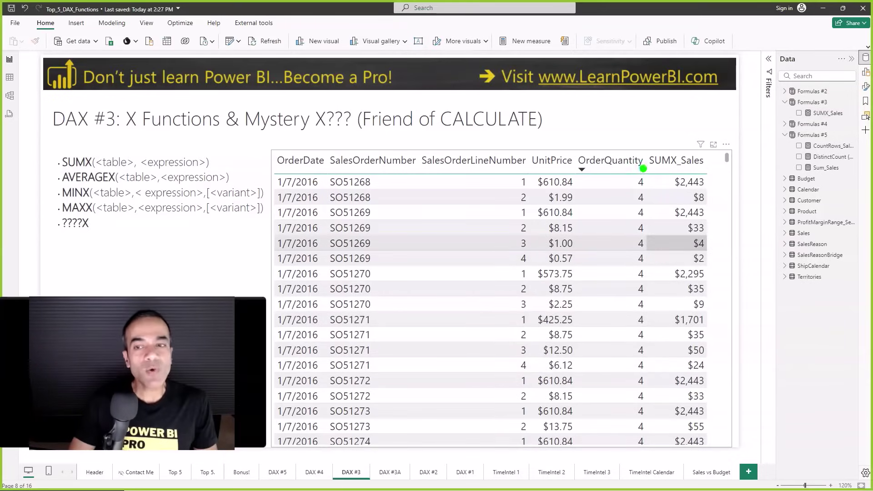
mouse_move(643, 147)
mouse_down()
mouse_move(661, 189)
mouse_move(719, 425)
mouse_move(716, 453)
mouse_up()
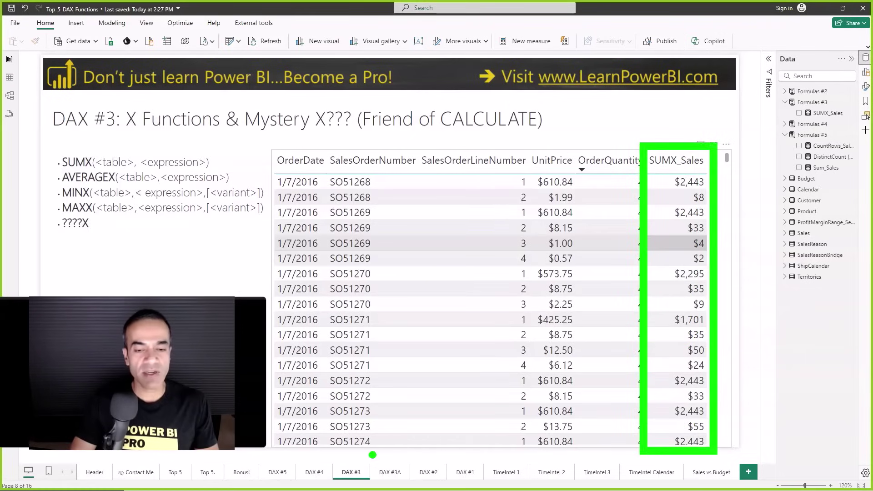
key(Escape)
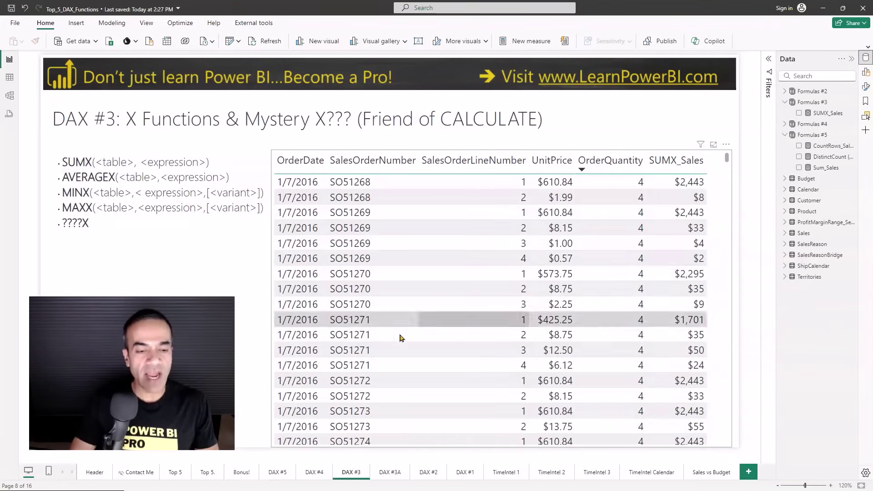
Compare the monthly sales table on the DAX #5 page with the SUMX_Sales table on the DAX #3A page
click(272, 474)
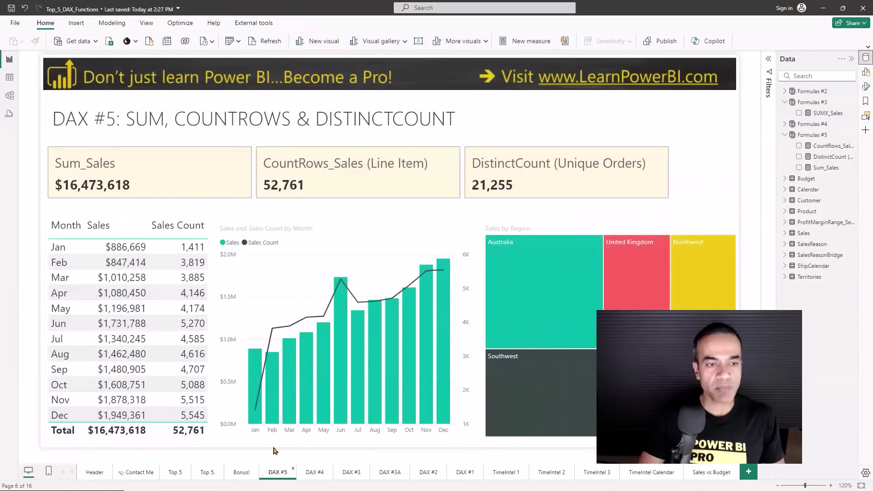
click(382, 473)
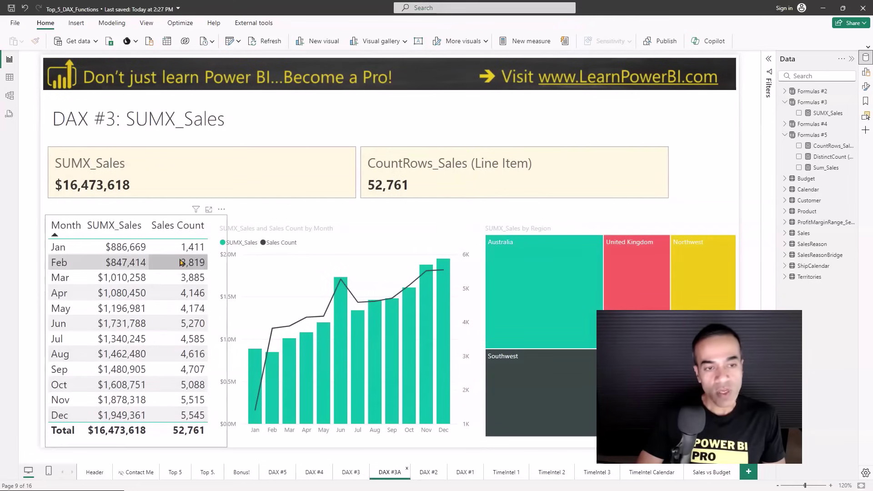
click(191, 215)
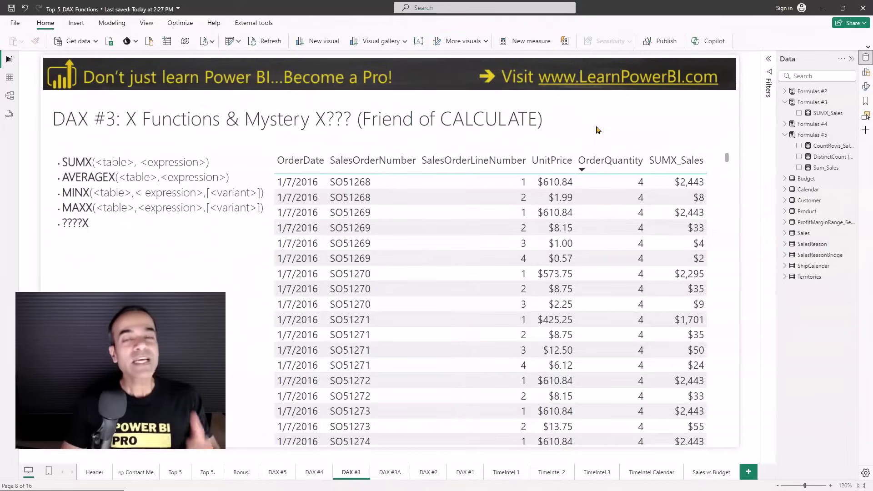
Highlight the words "Mystery X" in the DAX #3 page title, then leave the title text box
click(326, 119)
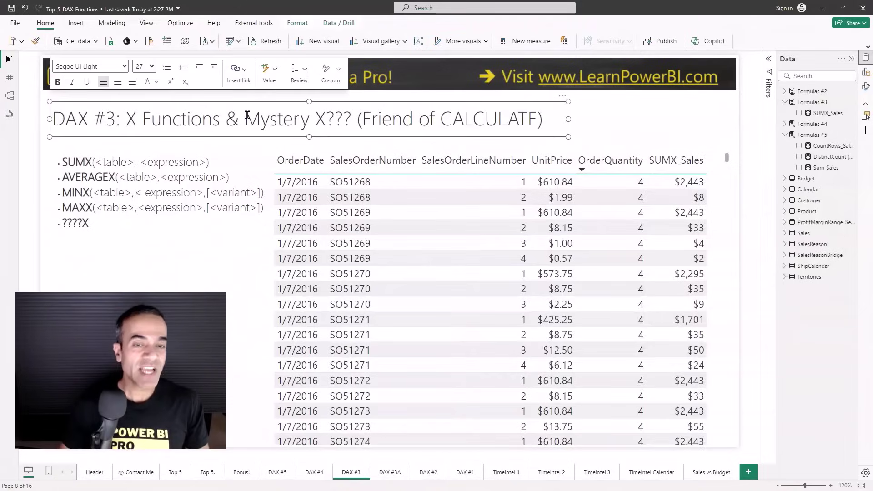
drag(326, 119, 245, 119)
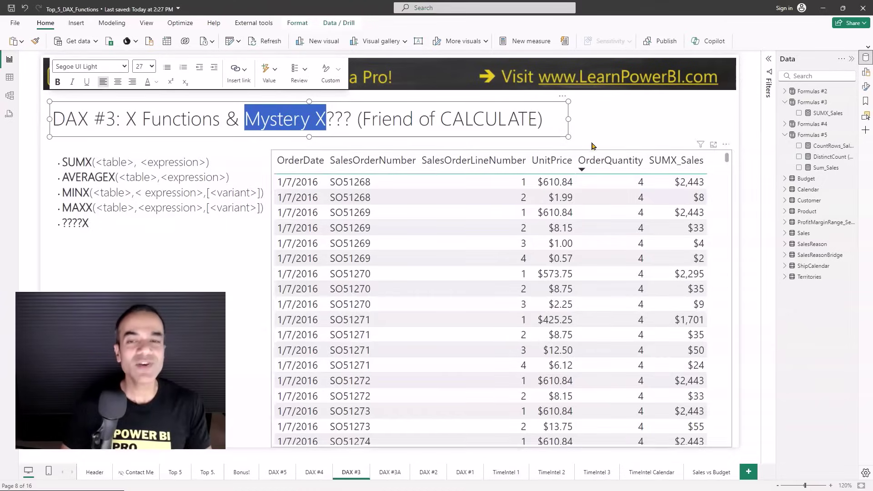
click(610, 131)
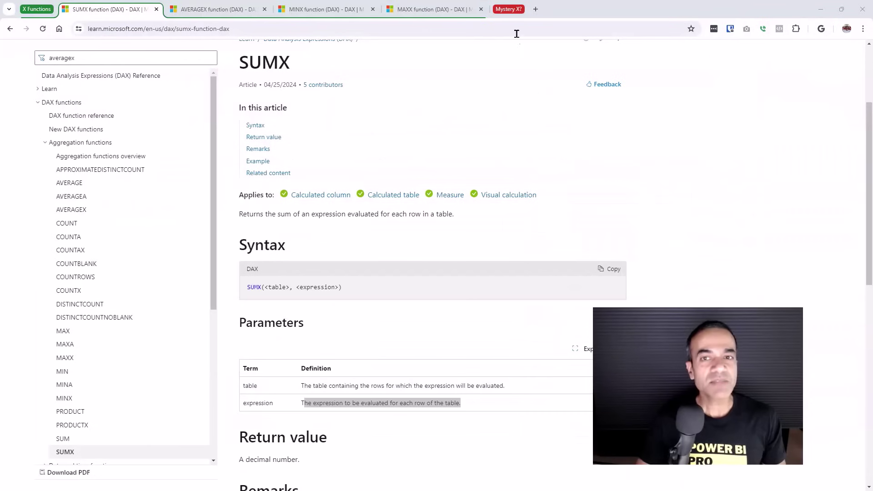
View the Microsoft Learn article on the FILTER function in the browser, from its heading to the syntax
click(565, 14)
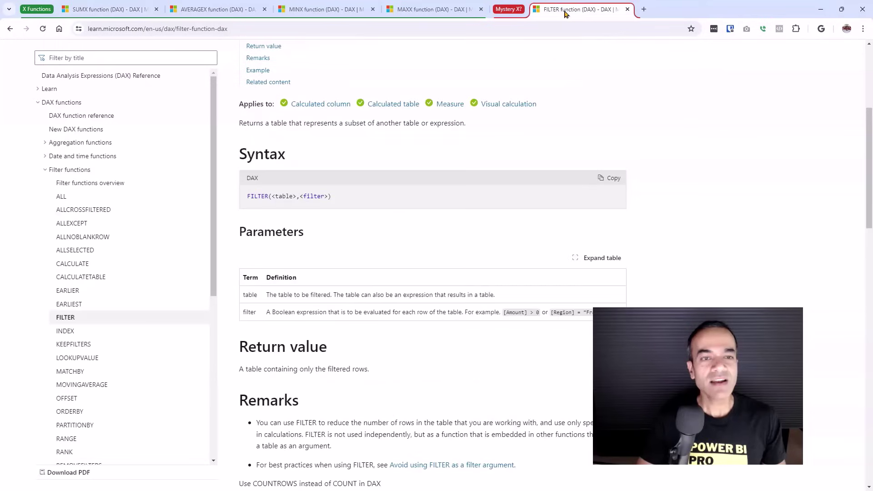
scroll(224, 153, up, 5)
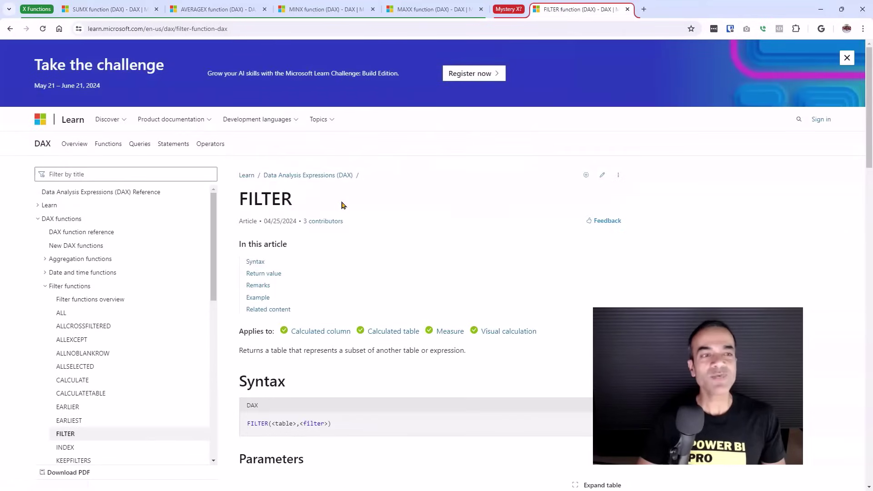
scroll(345, 205, down, 1)
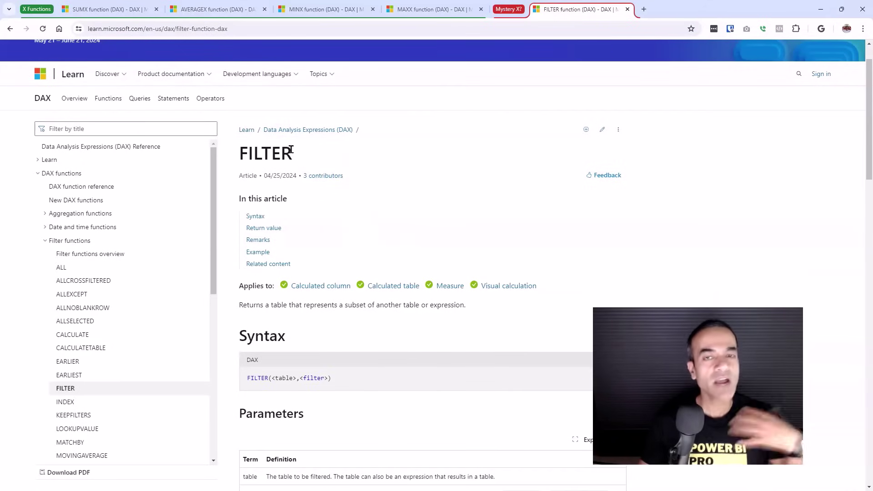
View the Microsoft Learn SUMX article's syntax and parameters, and mark the expression argument with an arrow
click(123, 15)
scroll(329, 176, down, 3)
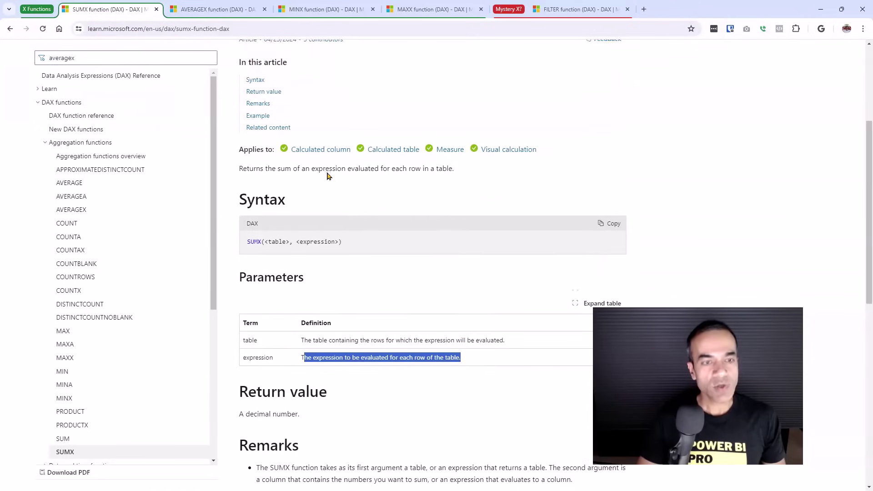
click(298, 262)
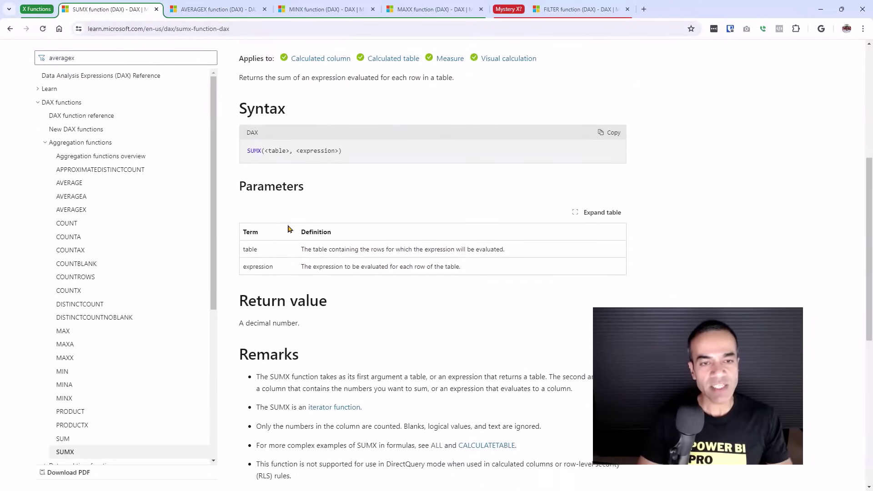
key(ctrl+2)
drag(317, 160, 325, 213)
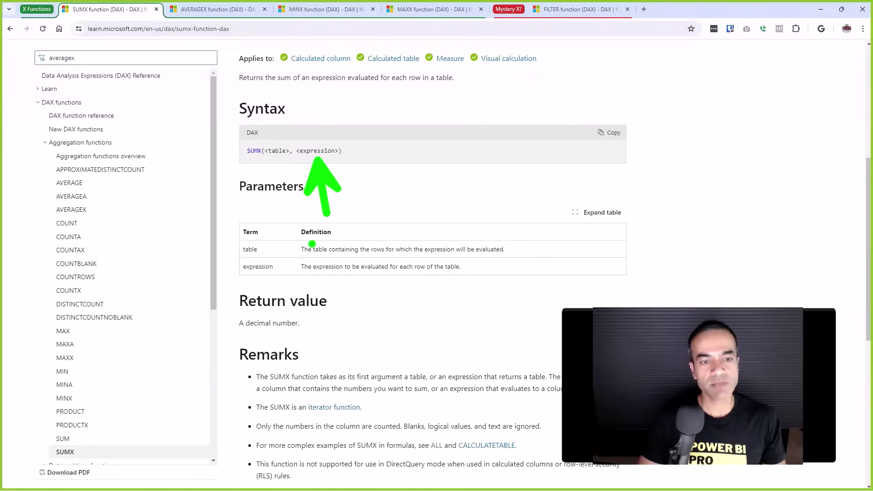
In the SUMX article, mark the table argument with an arrow toward its definition and highlight the expression argument's definition
key(Escape)
key(ctrl+2)
drag(272, 157, 271, 239)
key(ctrl+z)
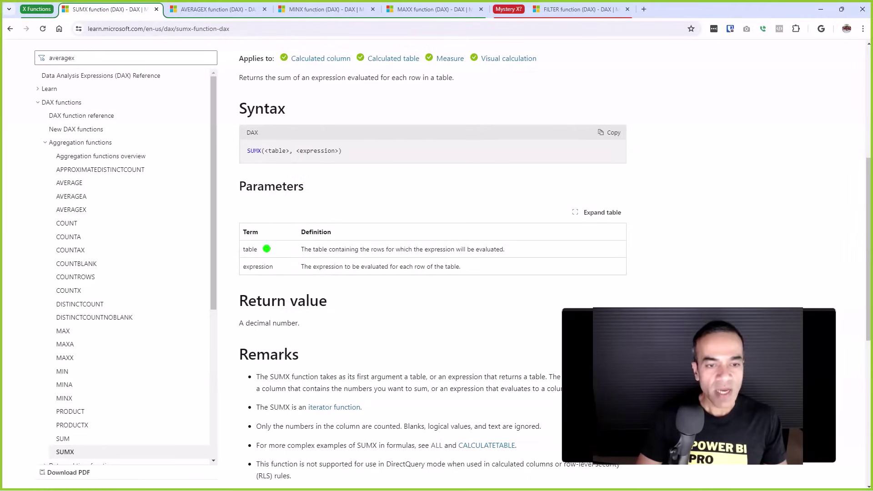
key(Escape)
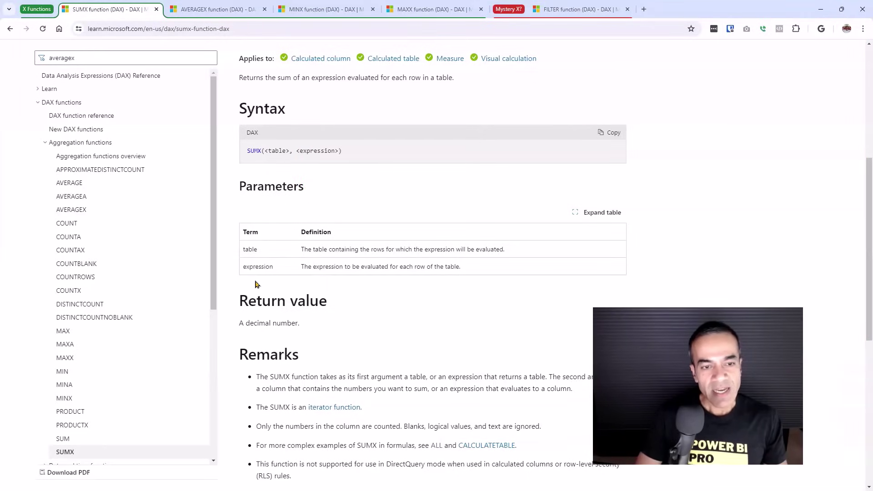
drag(302, 266, 470, 270)
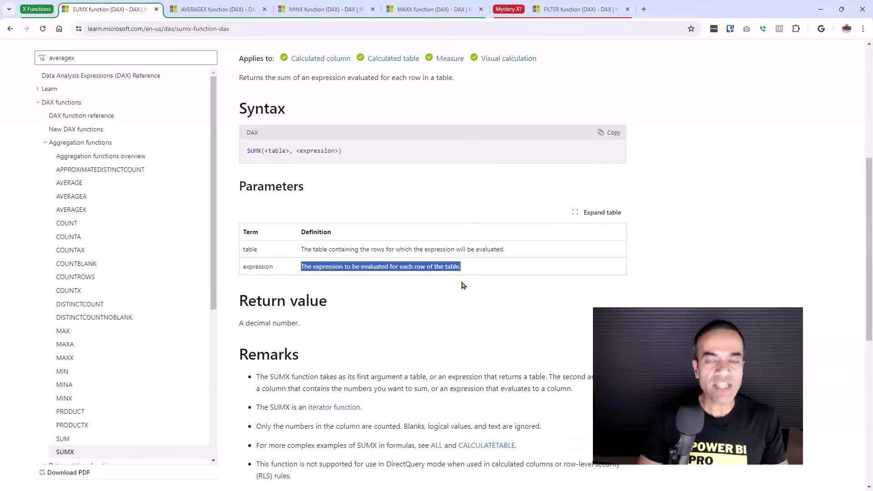
View the FILTER article's syntax, highlight the filter argument and its Boolean expression definition, and close the article
click(574, 11)
scroll(365, 230, down, 5)
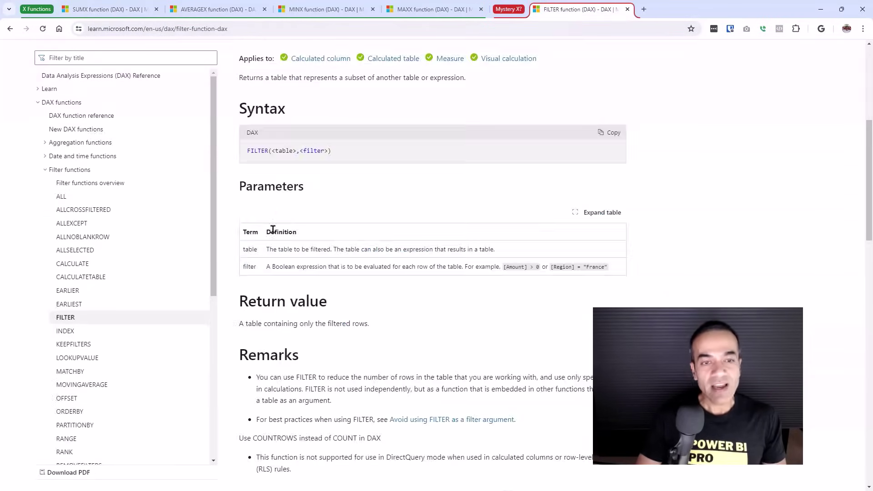
drag(296, 147, 354, 164)
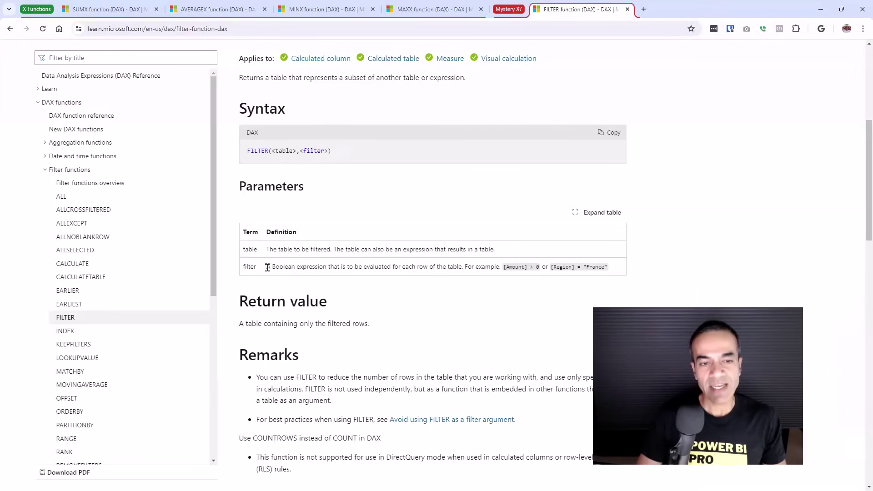
drag(268, 267, 461, 267)
click(509, 203)
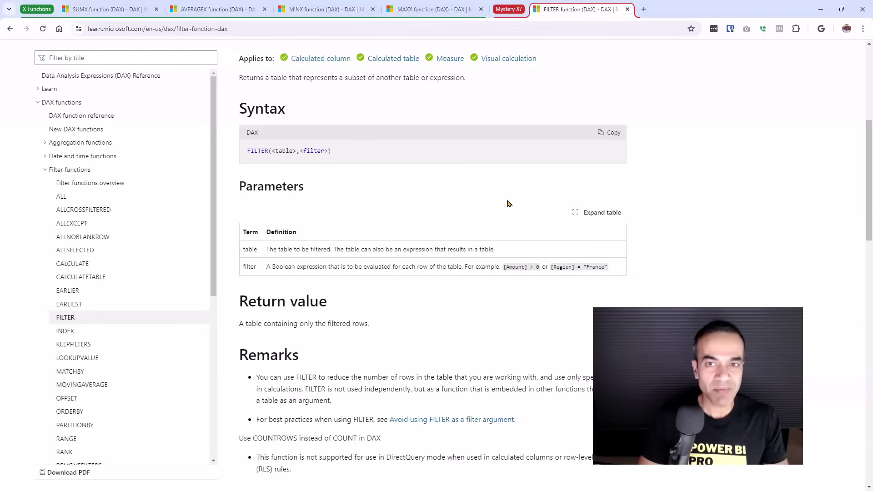
key(ctrl+w)
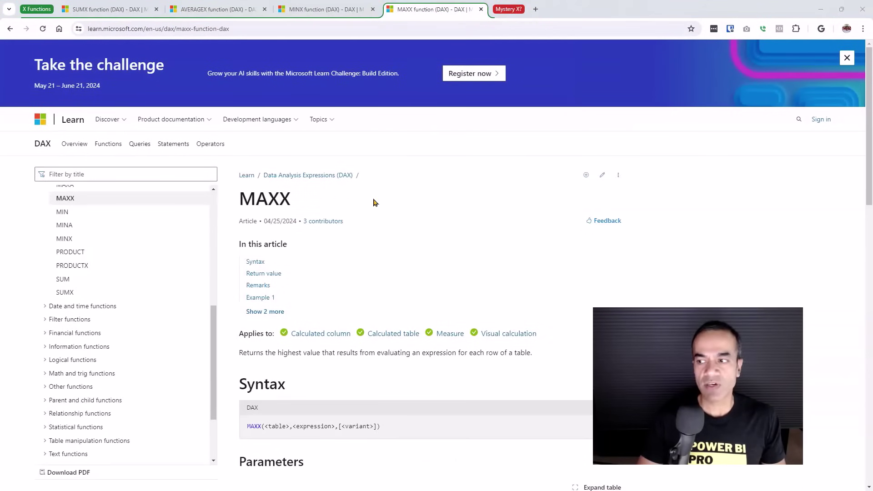
Switch to Power BI Desktop and underline the three column arguments in the ALL syntax on the DAX #2 page
key(alt+Tab)
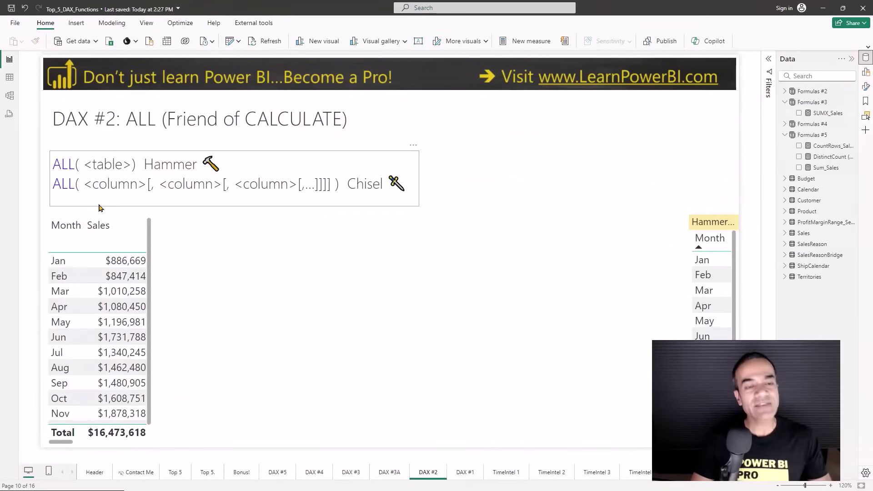
drag(88, 200, 208, 199)
drag(235, 202, 288, 202)
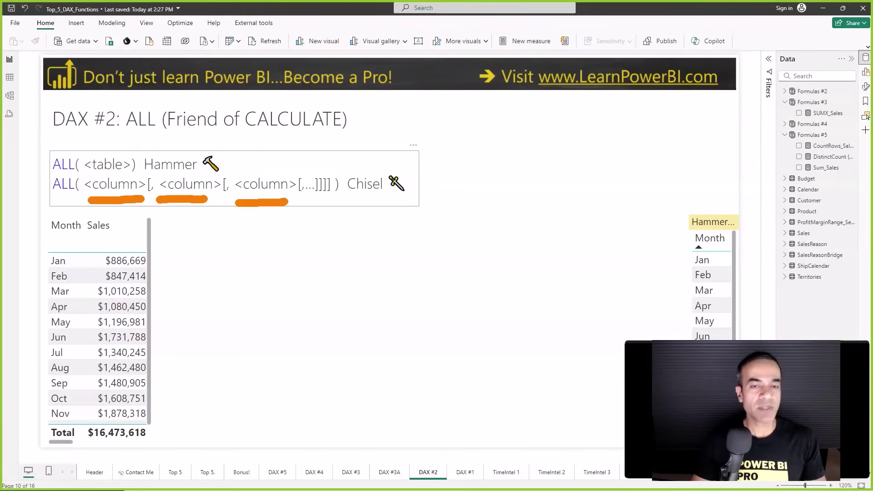
key(Escape)
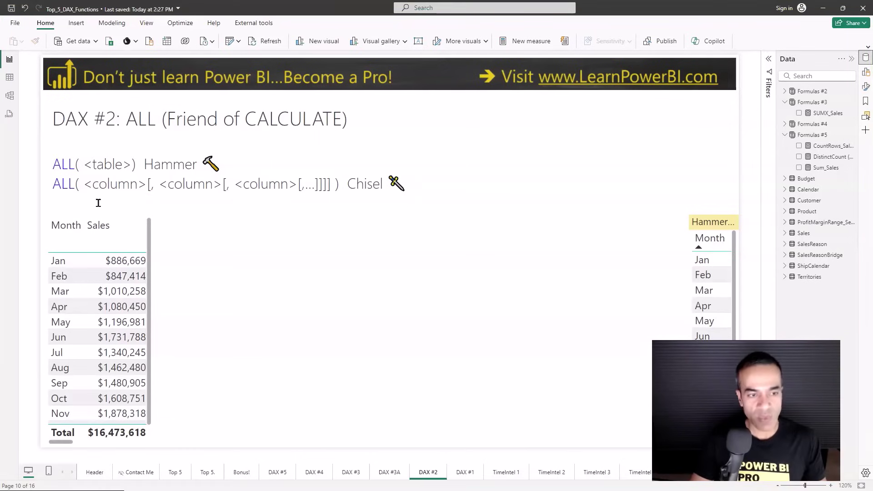
Sort the monthly table by Sales in descending order, and point out its Sales and Month headers with temporary markings
click(134, 224)
click(62, 247)
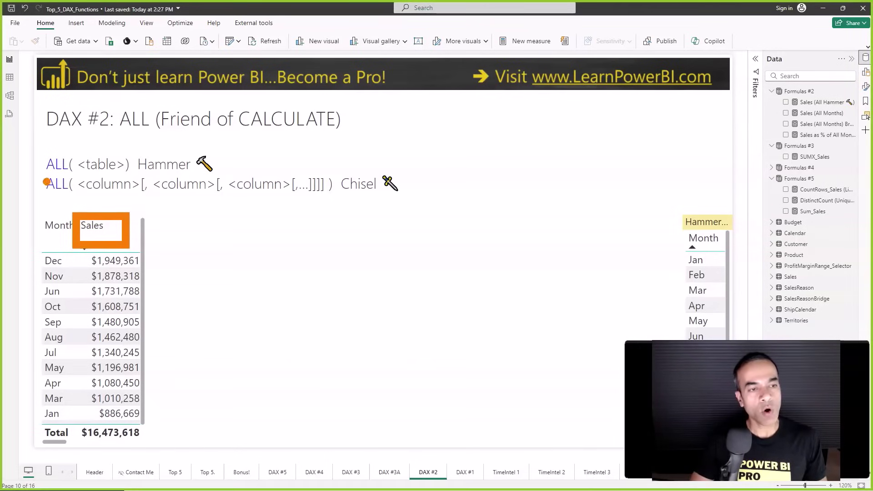
drag(51, 199, 42, 213)
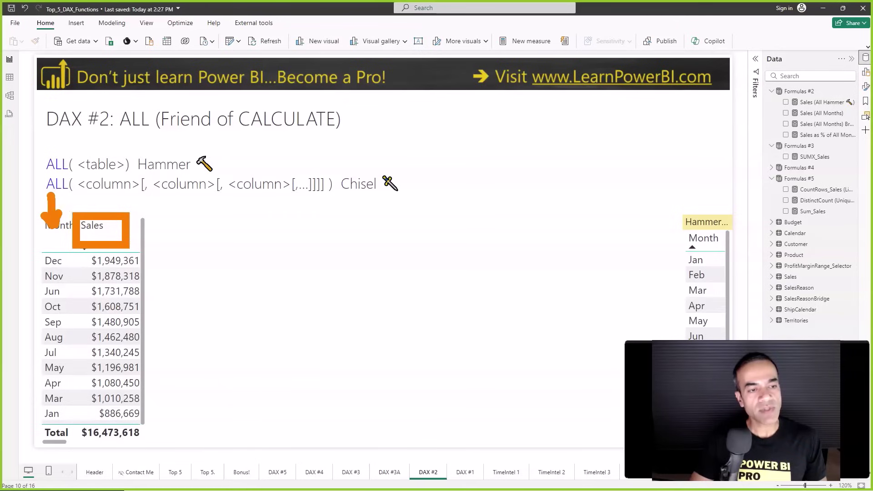
key(Escape)
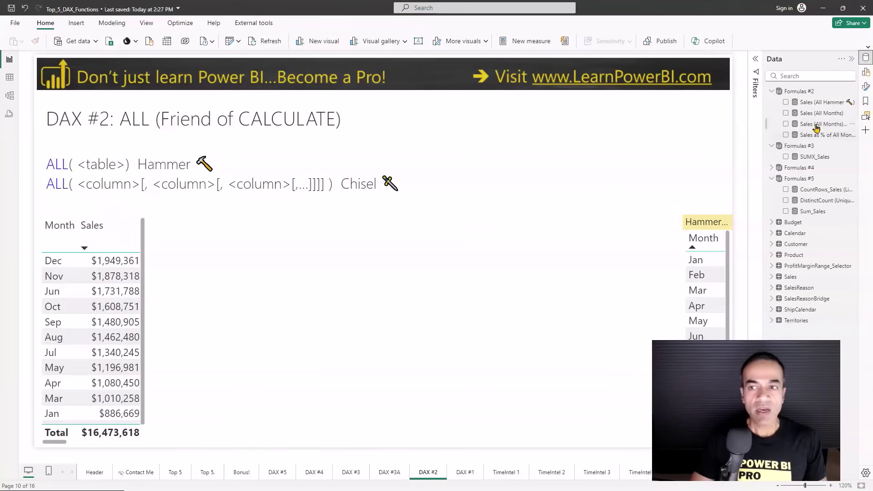
Split the Sales (All Months) Broken formula into three lines, breaking before CALCULATE and before the comma preceding ALL
click(816, 125)
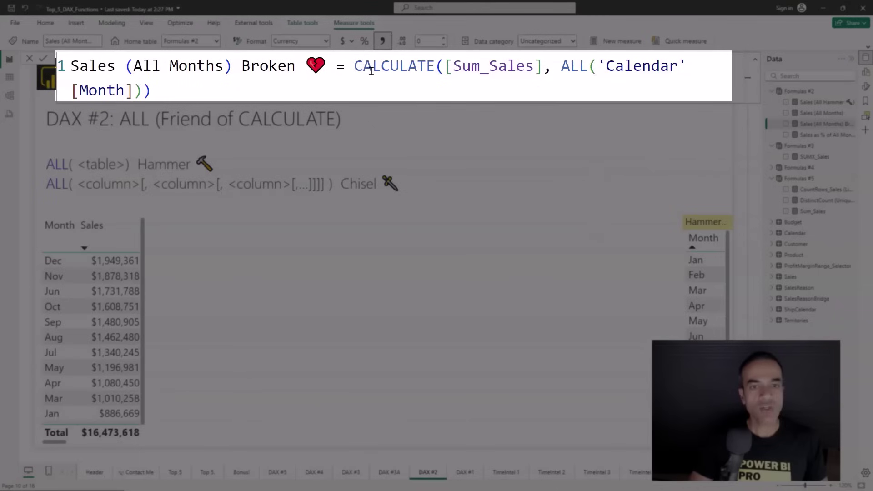
click(355, 66)
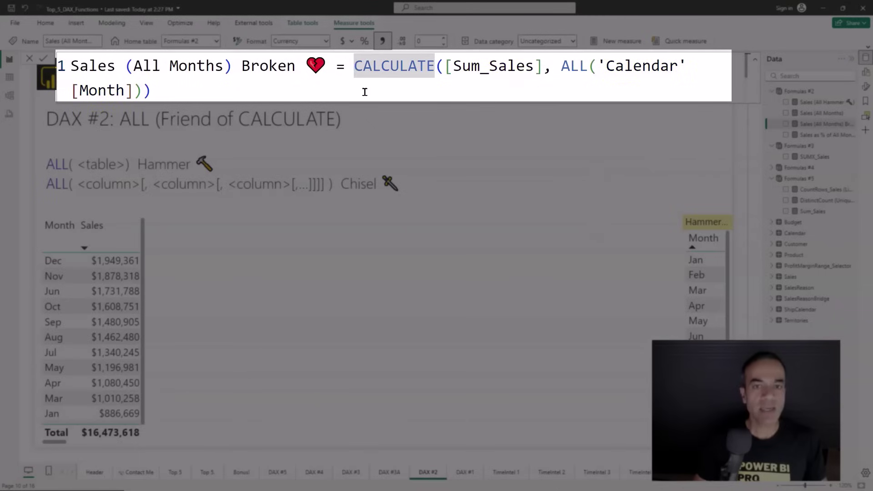
key(shift+Return)
key(Right)
key(Right)
key(Right)
key(Right)
key(Right)
key(Right)
key(Right)
key(Right)
key(Right)
key(Right)
key(Right)
key(Right)
key(Right)
key(Right)
key(Right)
key(Right)
key(Right)
key(Right)
key(Right)
key(Right)
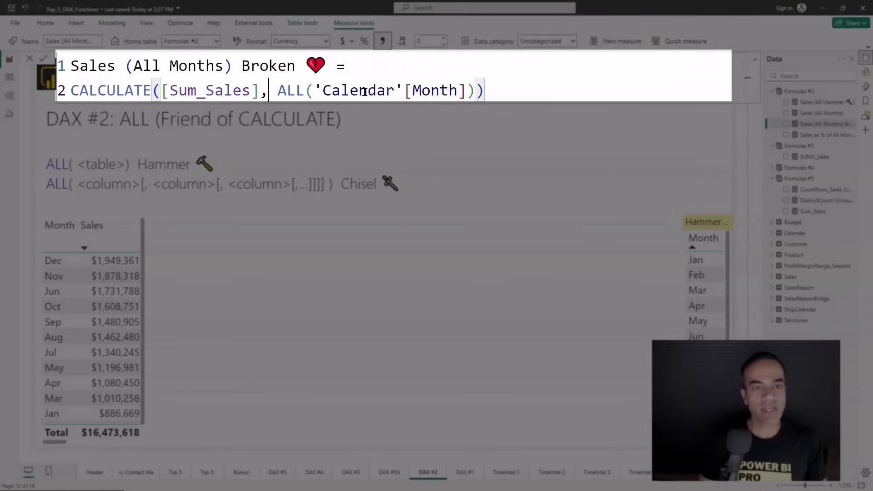
key(shift+Return)
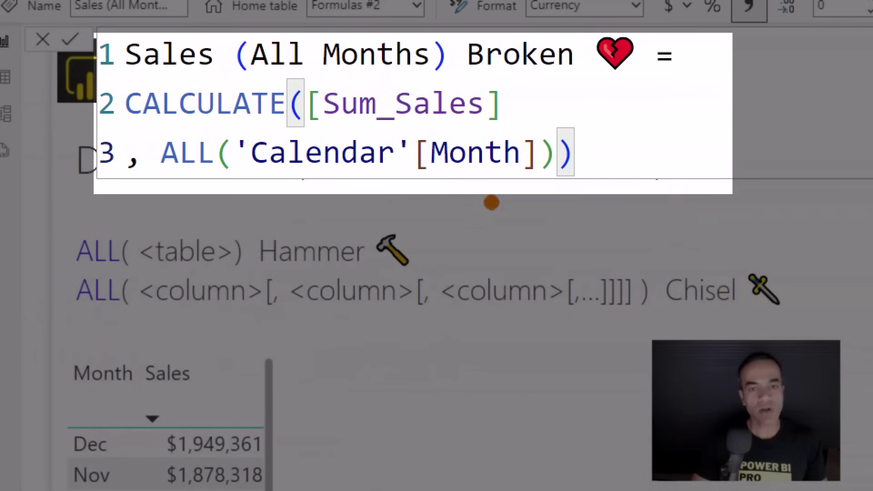
Underline the ALL('Calendar'[Month]) argument and the word Broken in the formula, and commit the measure
drag(282, 180, 517, 177)
drag(185, 181, 291, 183)
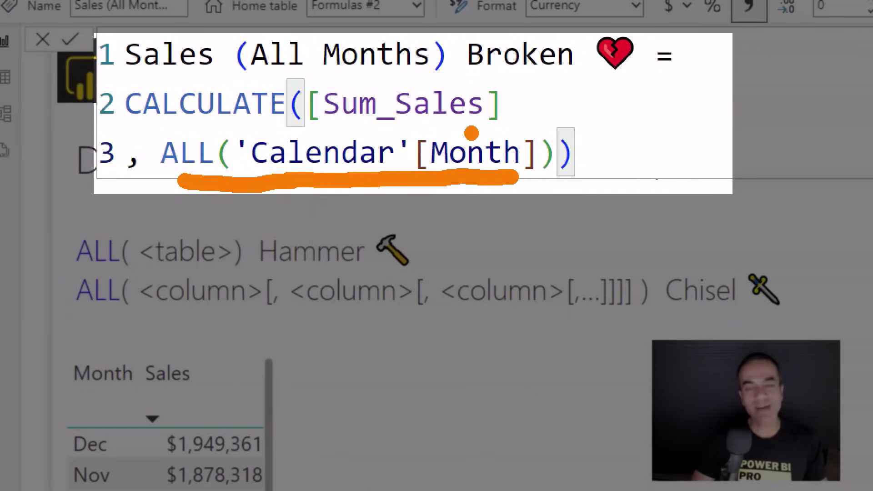
drag(475, 81, 619, 81)
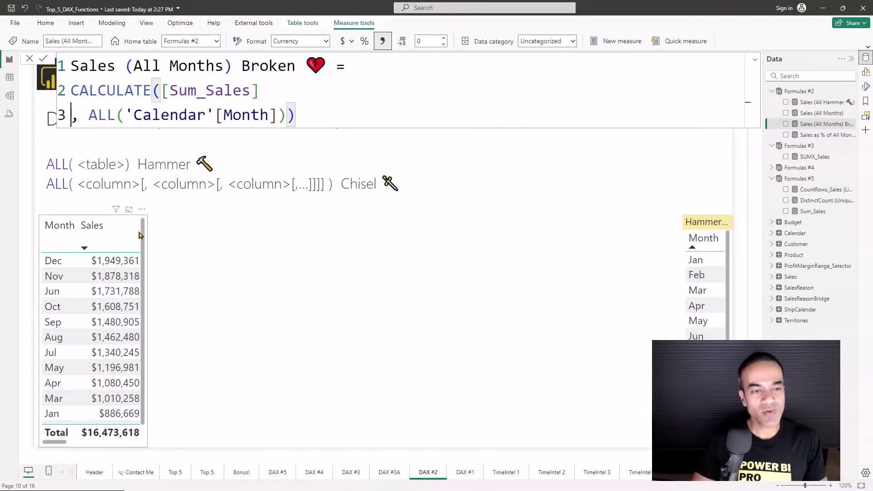
key(Return)
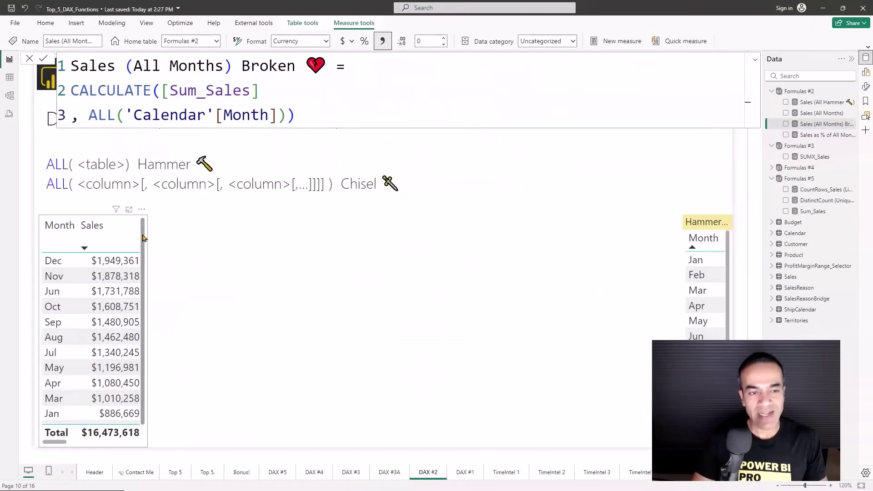
Widen the monthly table to show the full Sales (All Months) Broken column and sort it by Month in ascending order
click(148, 327)
drag(148, 331, 258, 337)
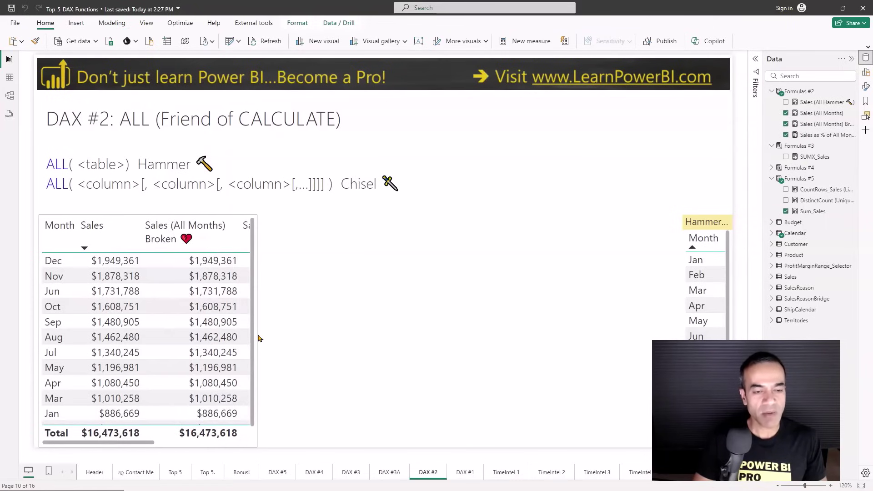
click(58, 240)
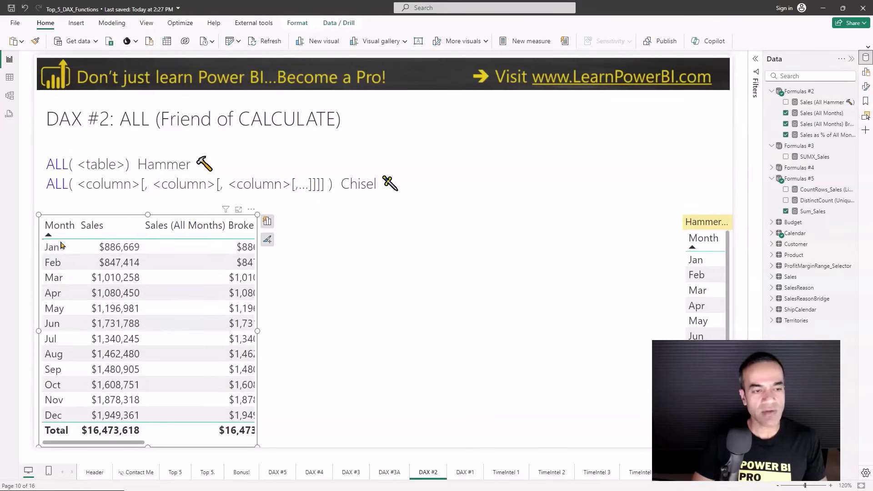
drag(258, 331, 284, 331)
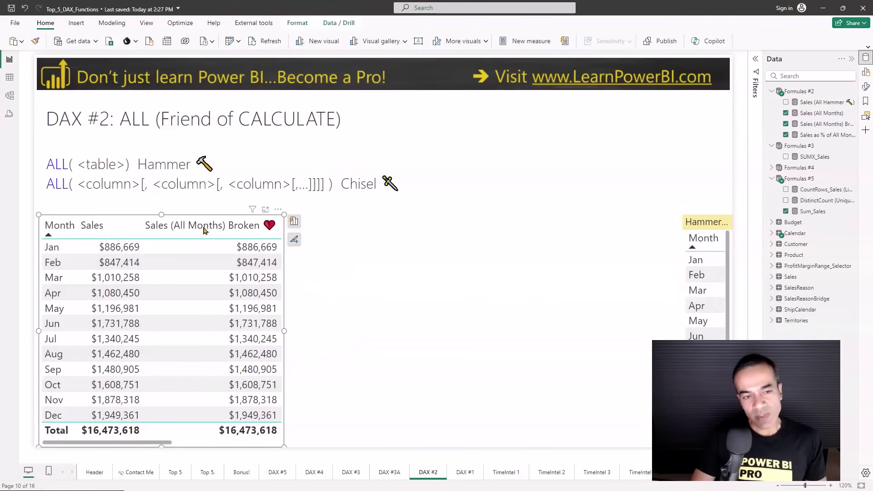
Review the Sales (All Months) Broken measure's formula against the monthly values in the table
click(828, 128)
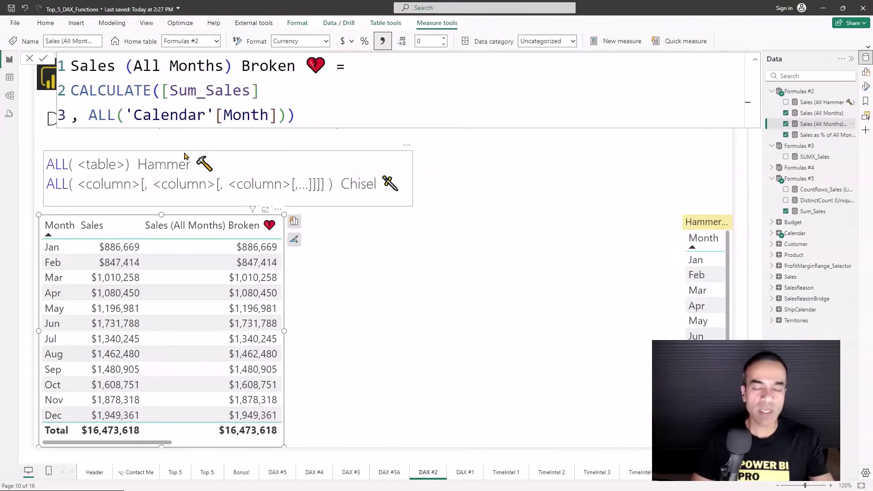
click(348, 268)
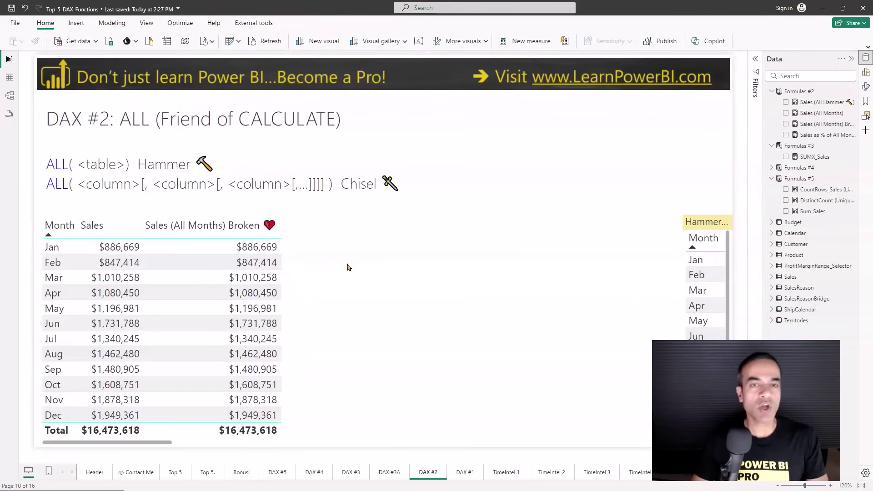
click(820, 124)
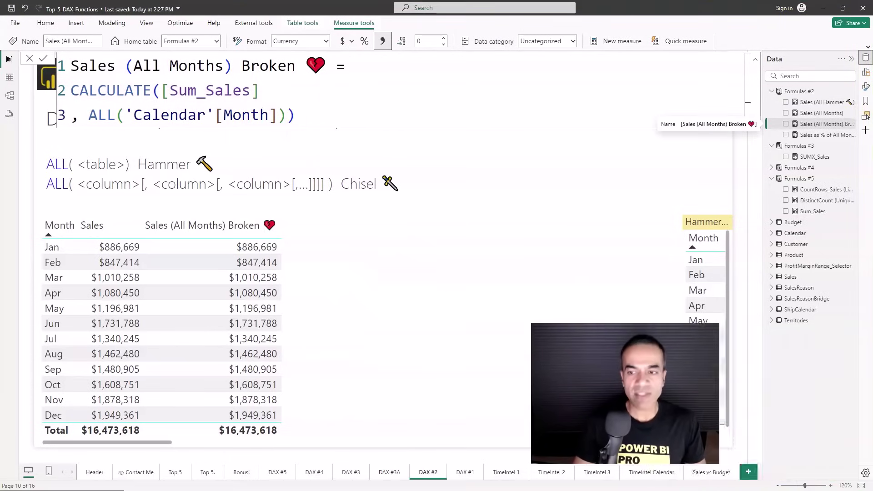
Set the Month column of the Calendar table to sort by MonthNum
click(771, 232)
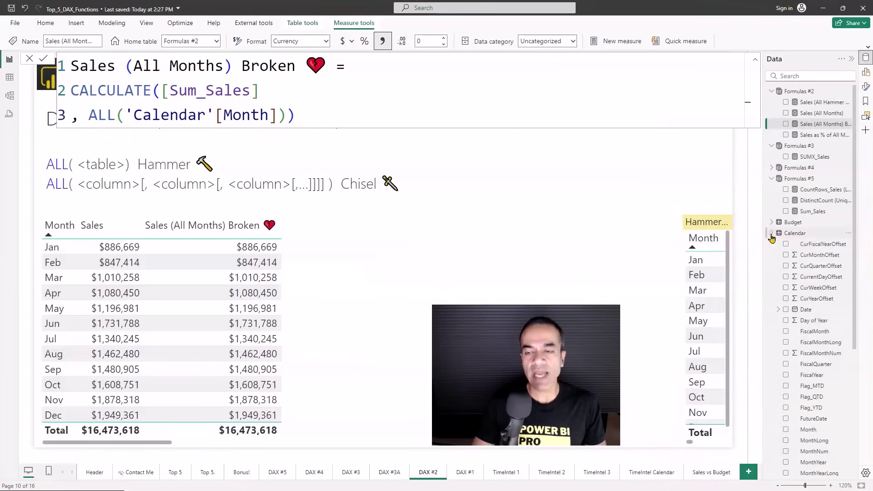
scroll(814, 258, down, 3)
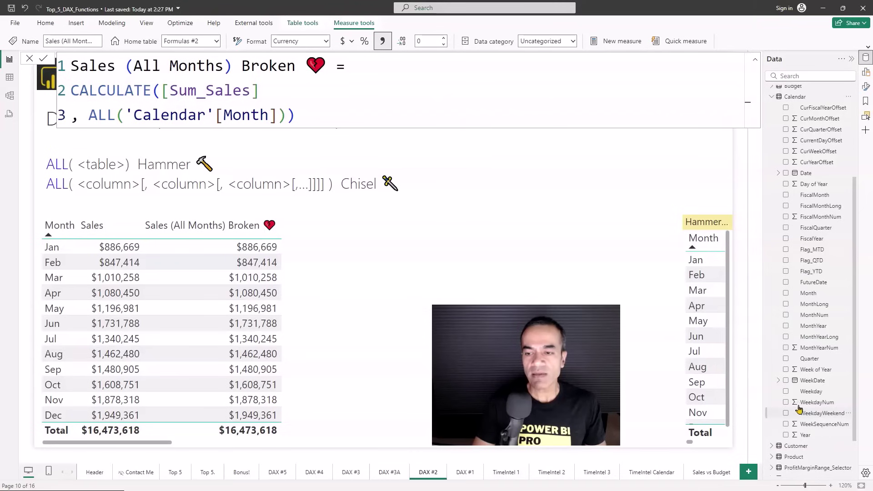
click(813, 294)
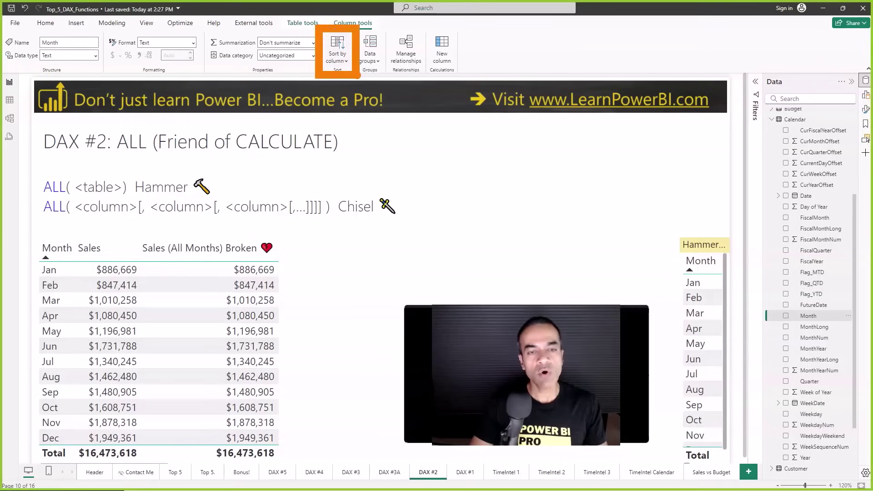
click(337, 50)
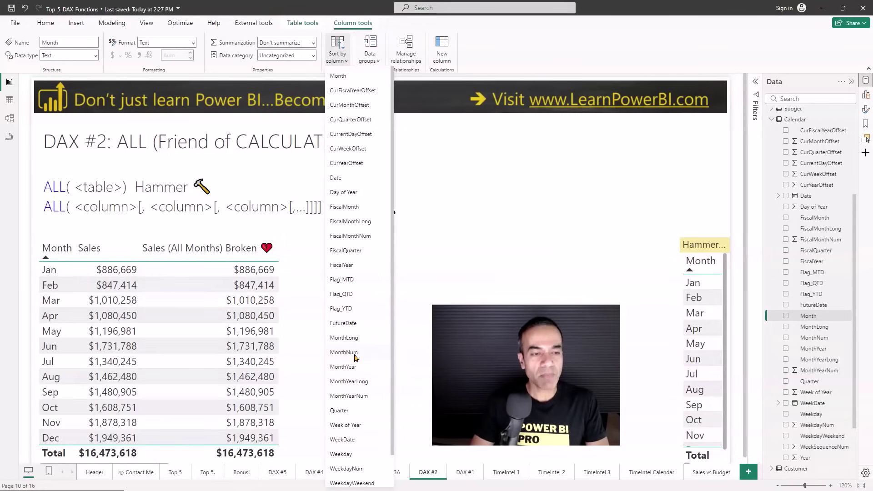
click(354, 354)
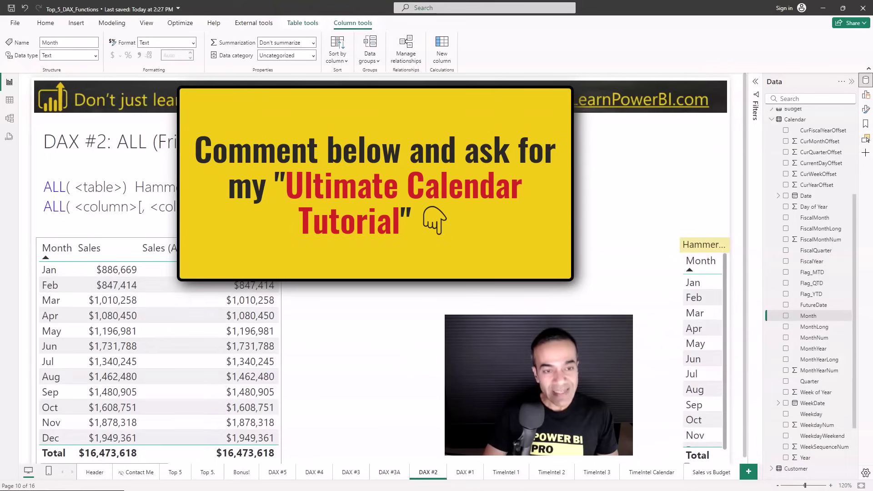
Reopen the Sales (All Months) Broken formula and highlight the Month column name inside the ALL argument
click(282, 287)
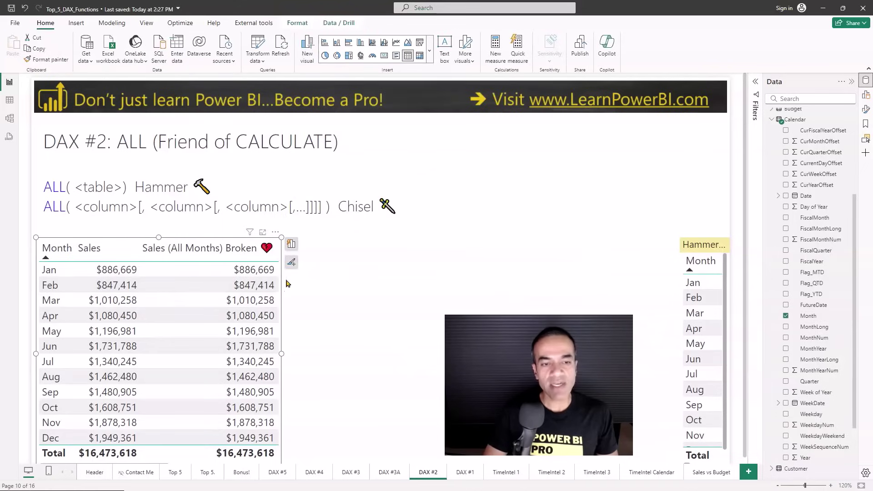
scroll(831, 132, up, 5)
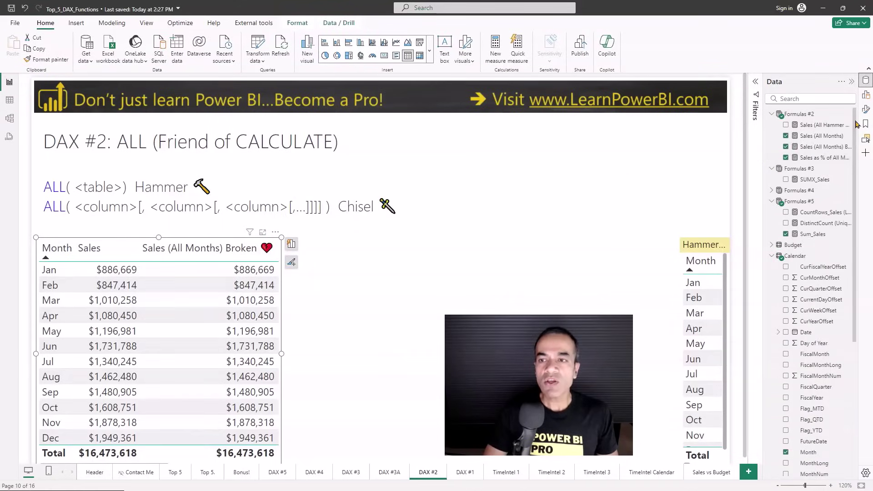
click(822, 146)
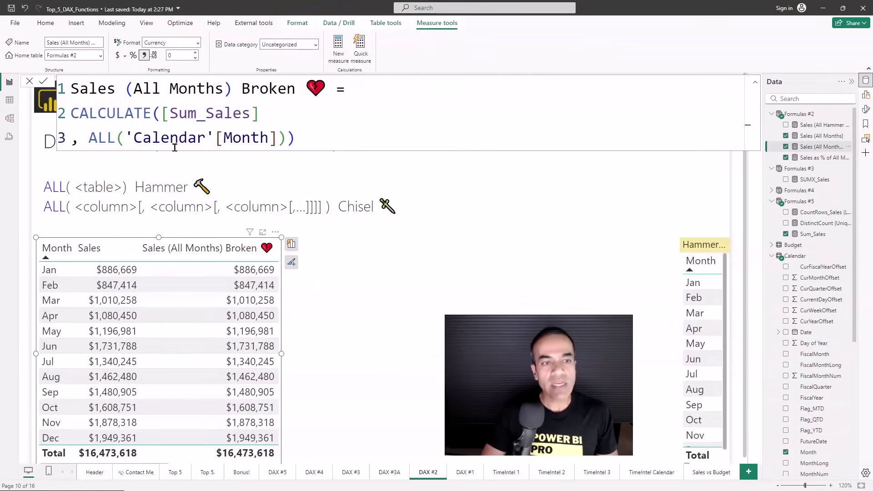
click(219, 139)
double_click(269, 138)
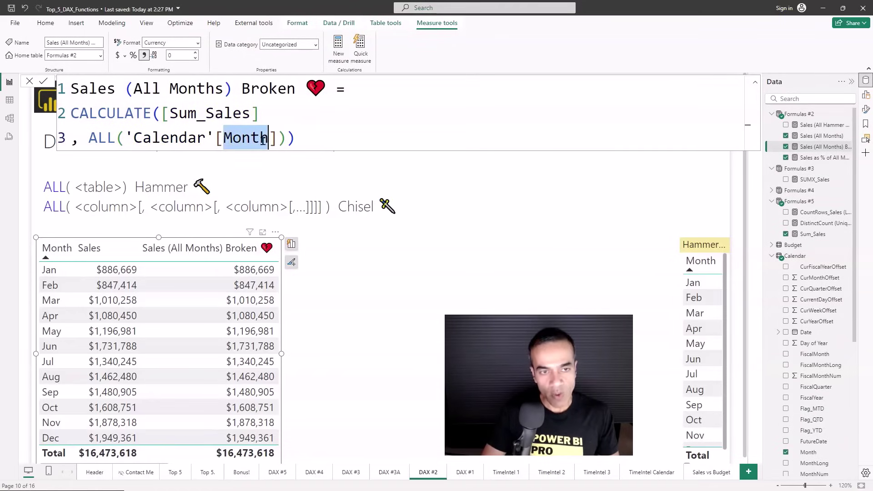
Close the broken measure's formula and widen the monthly table until the Sales (All Months) column shows fully
click(305, 136)
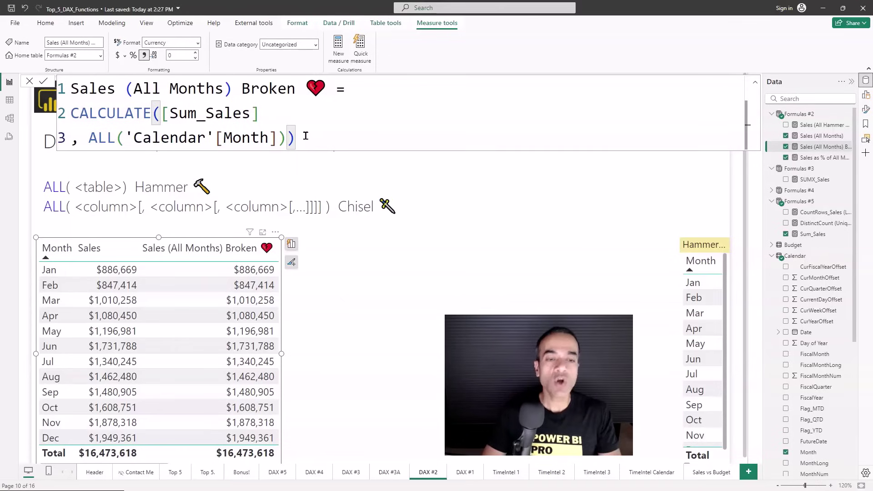
key(Return)
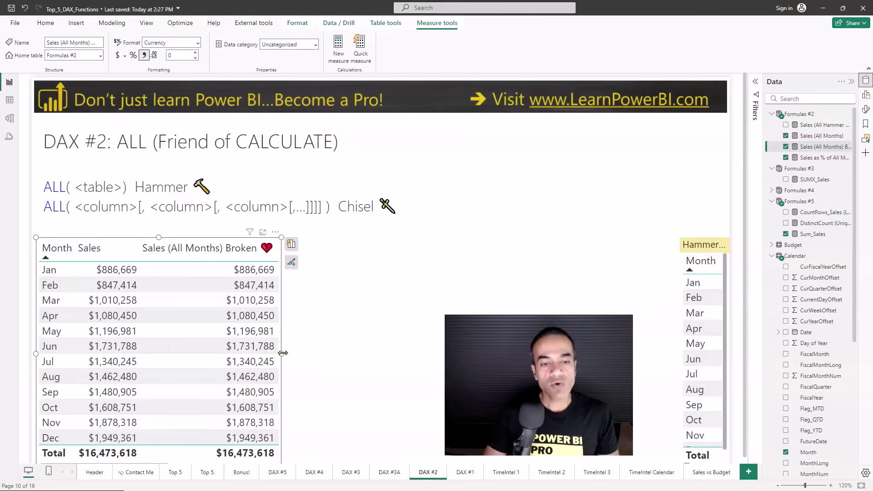
drag(293, 357, 368, 355)
Review the Sales (All Months) formula, underlining 'Calendar'[Month] and 'Calendar'[MonthNum] inside ALL, and clear the markings
click(812, 136)
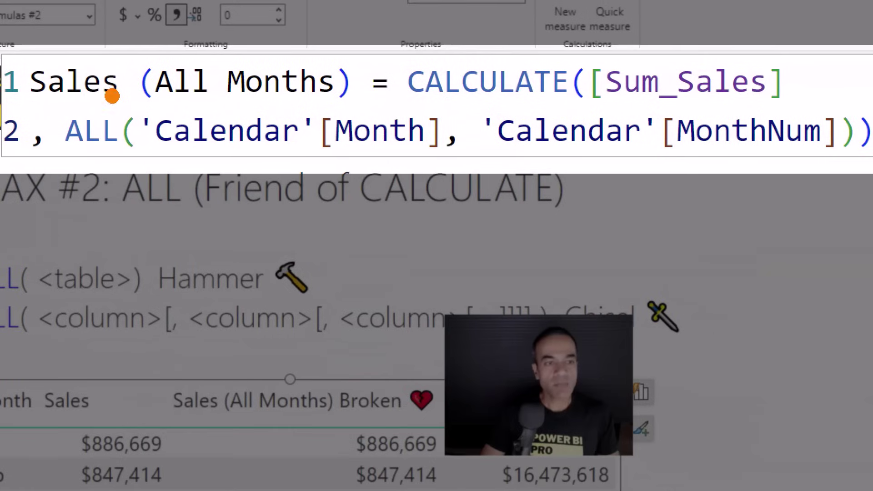
drag(154, 162, 419, 160)
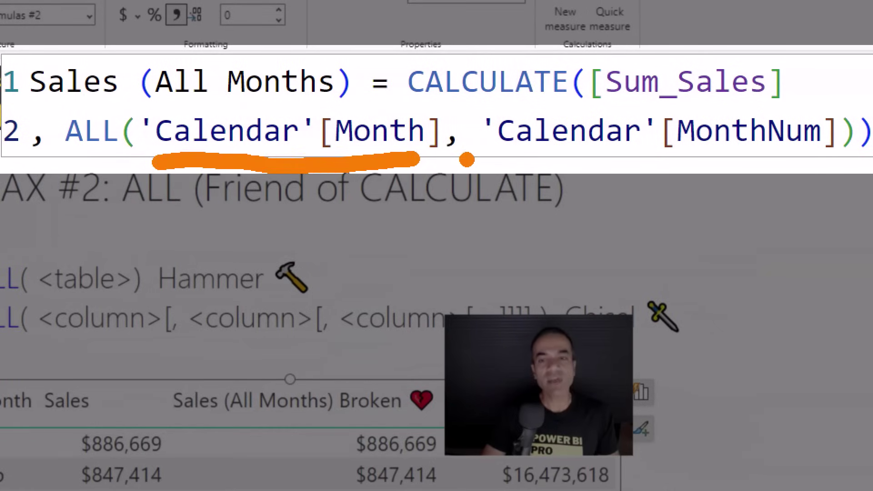
drag(497, 160, 822, 163)
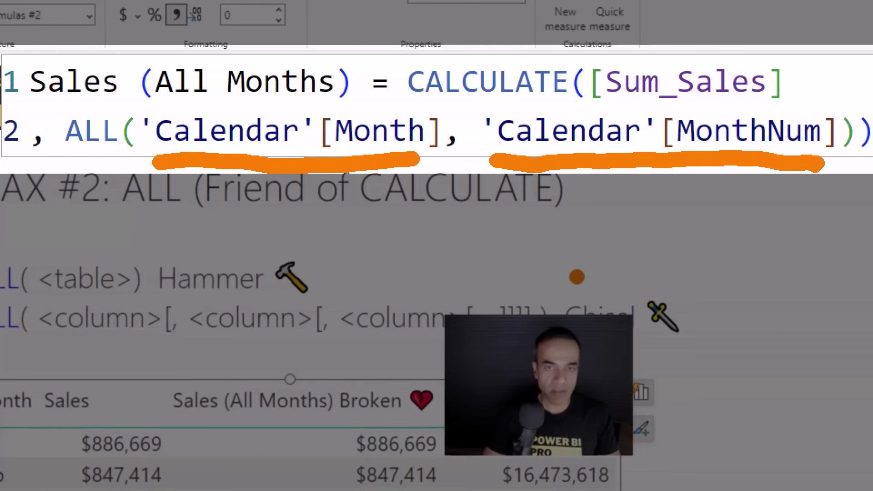
key(Escape)
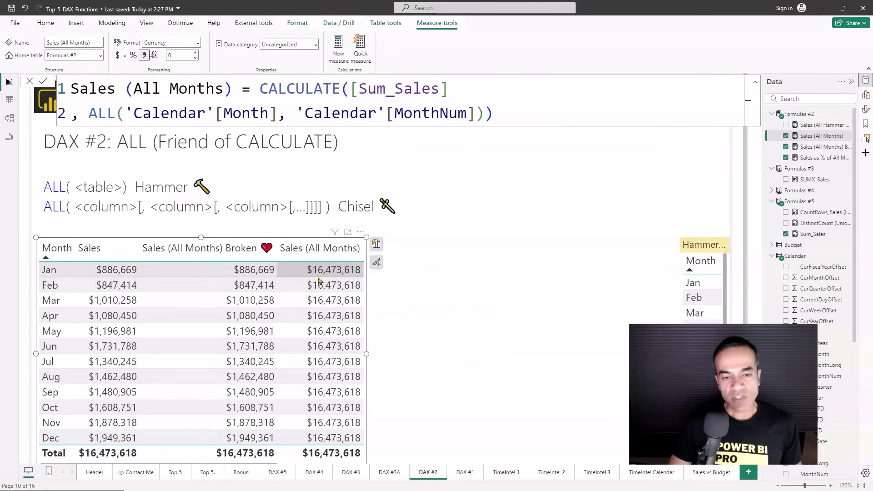
Examine the Sales as % of All Months formula, linking January's Sales and Sales (All Months) values to its two terms with temporary markings
click(818, 158)
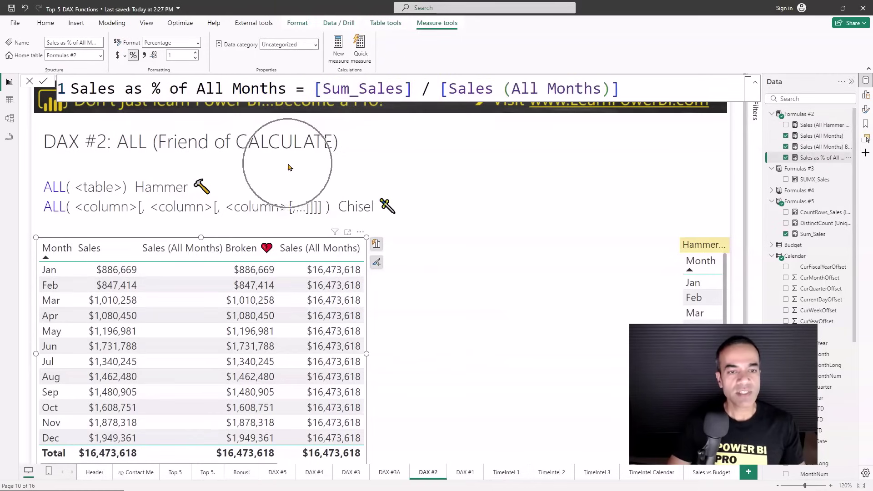
drag(86, 256, 155, 287)
drag(136, 261, 359, 95)
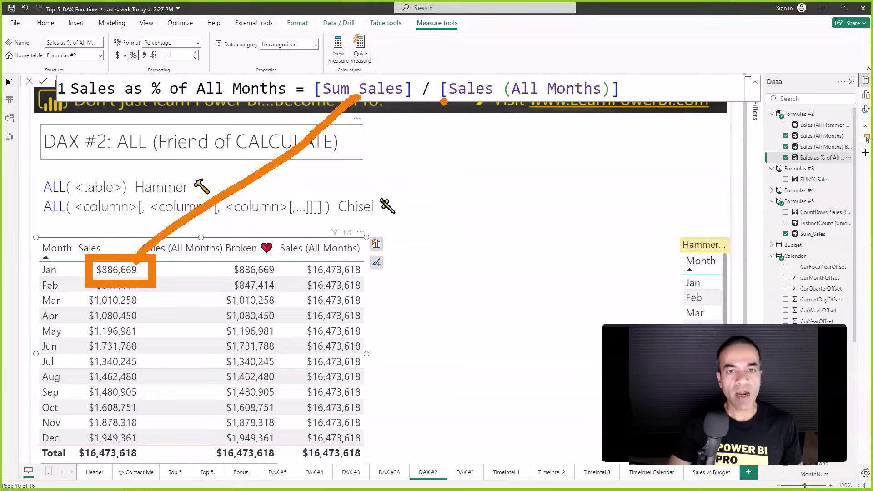
mouse_move(289, 261)
mouse_down()
mouse_move(337, 255)
mouse_move(288, 286)
mouse_up()
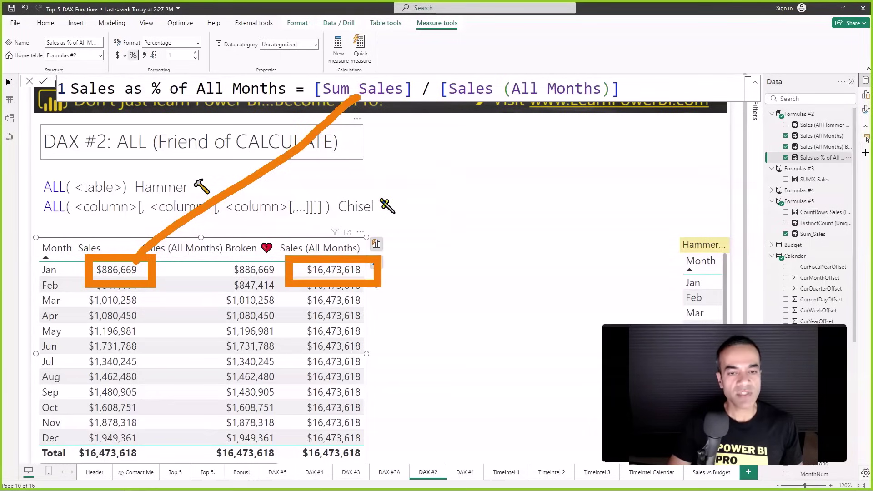
drag(364, 255, 489, 108)
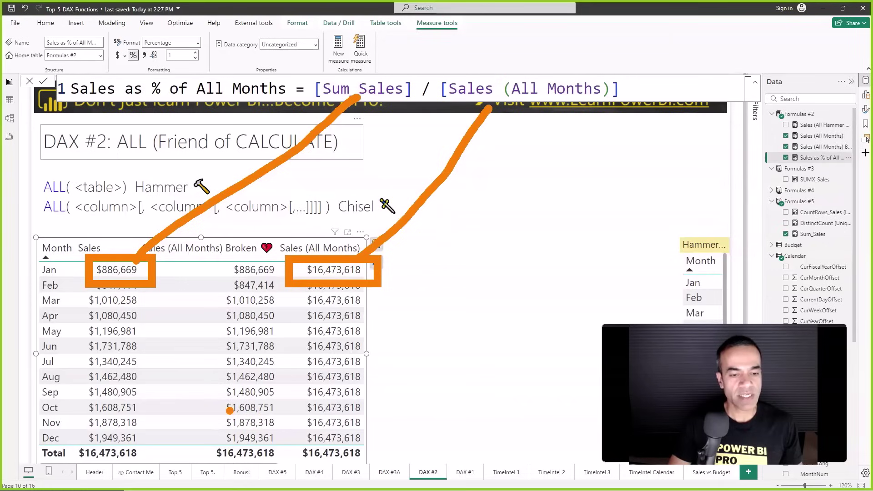
mouse_move(205, 443)
mouse_down()
mouse_move(280, 474)
mouse_move(203, 442)
mouse_up()
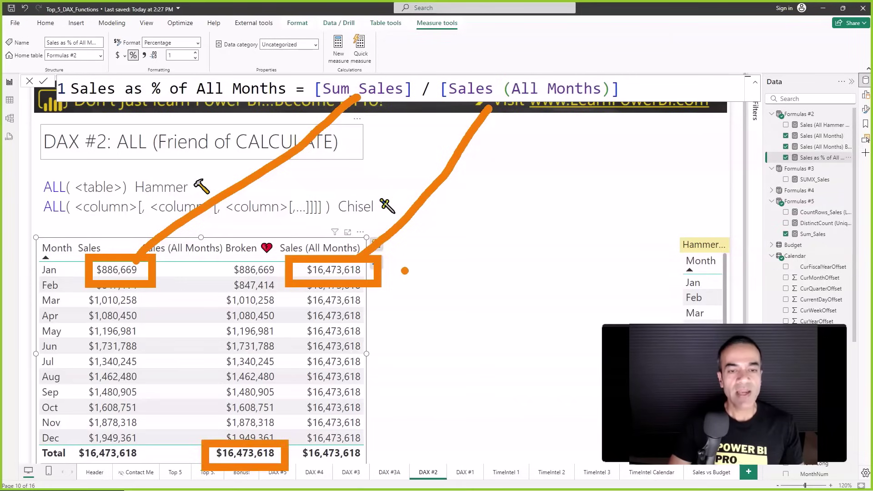
key(Escape)
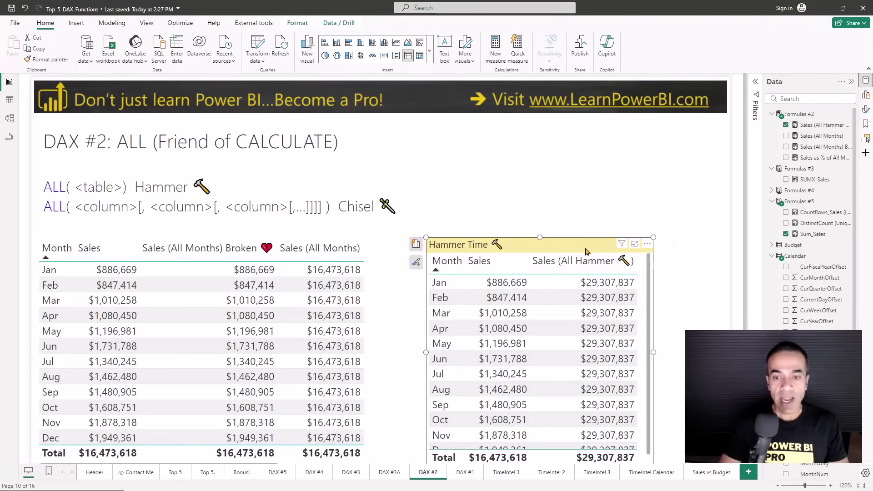
Review the Sales (All Hammer) formula and compare its values in the Hammer Time table with Sales (All Months) using temporary boxes
click(813, 125)
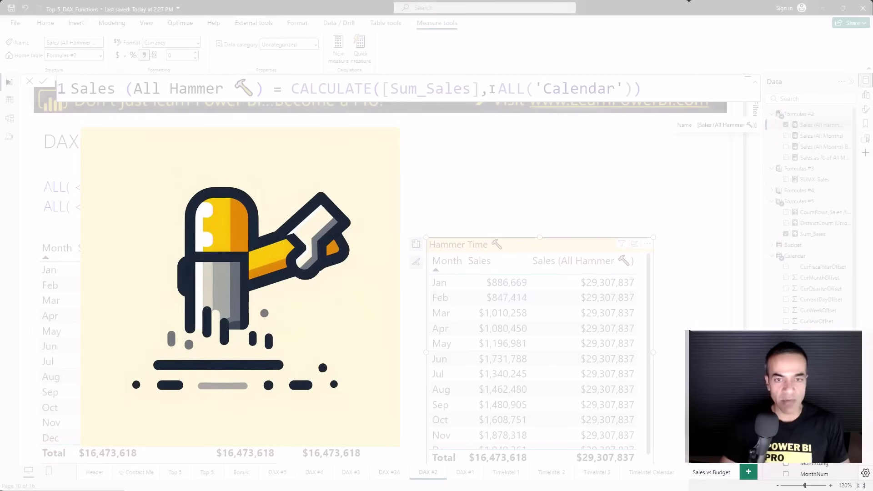
click(491, 137)
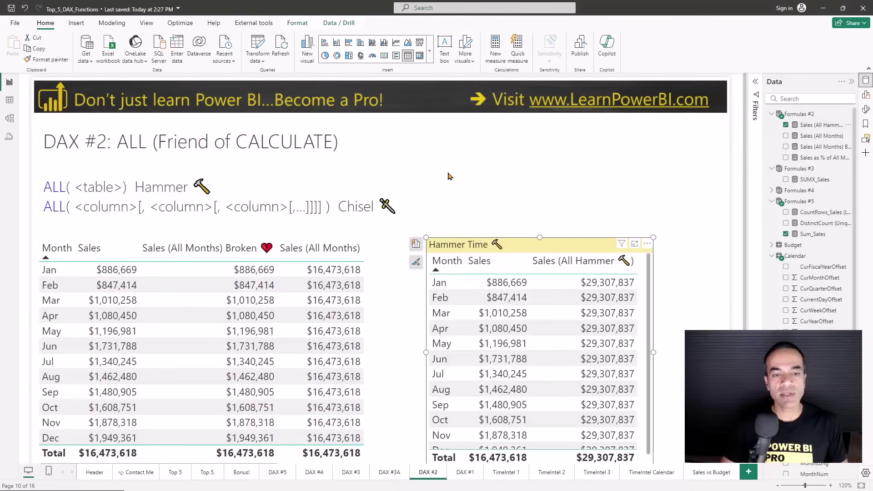
drag(285, 254, 370, 289)
mouse_move(36, 262)
mouse_down()
mouse_move(73, 381)
mouse_move(74, 440)
mouse_up()
mouse_move(139, 447)
mouse_down()
mouse_move(202, 391)
mouse_move(288, 295)
mouse_up()
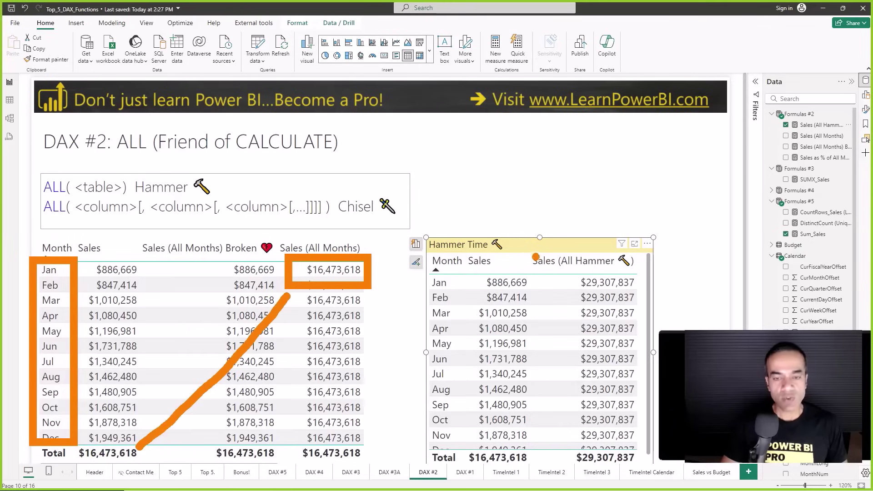
drag(526, 249, 644, 277)
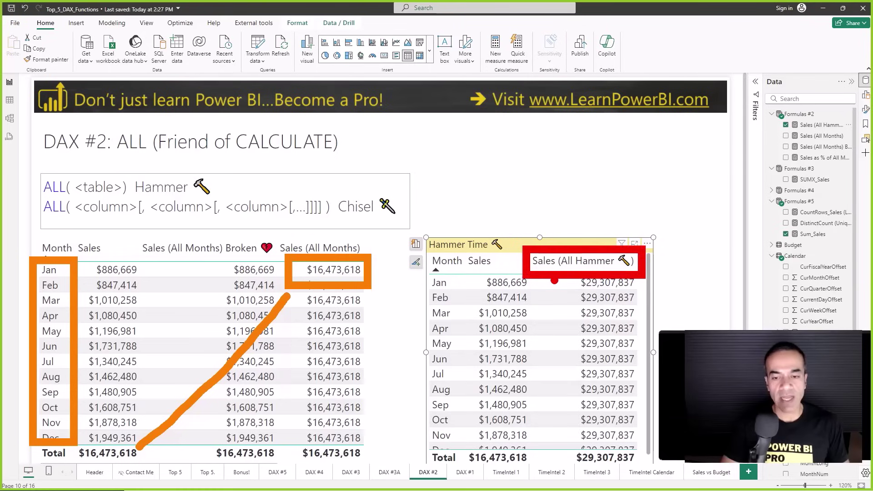
drag(571, 301, 643, 326)
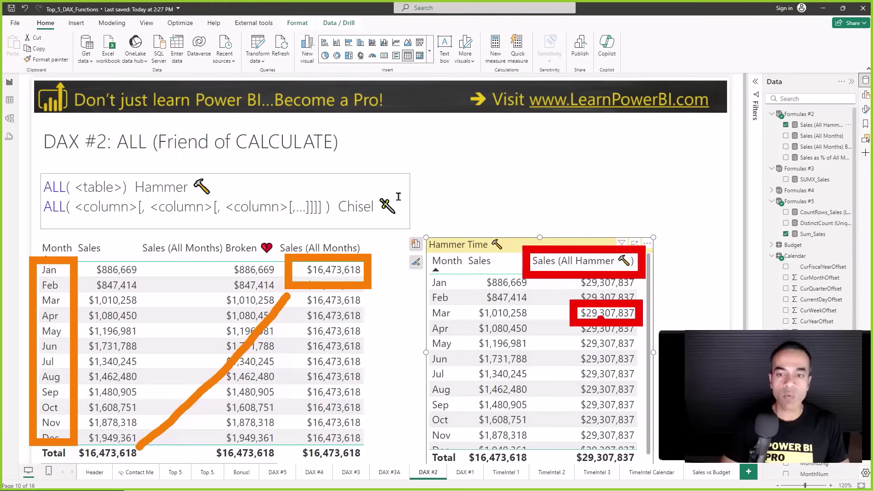
key(Escape)
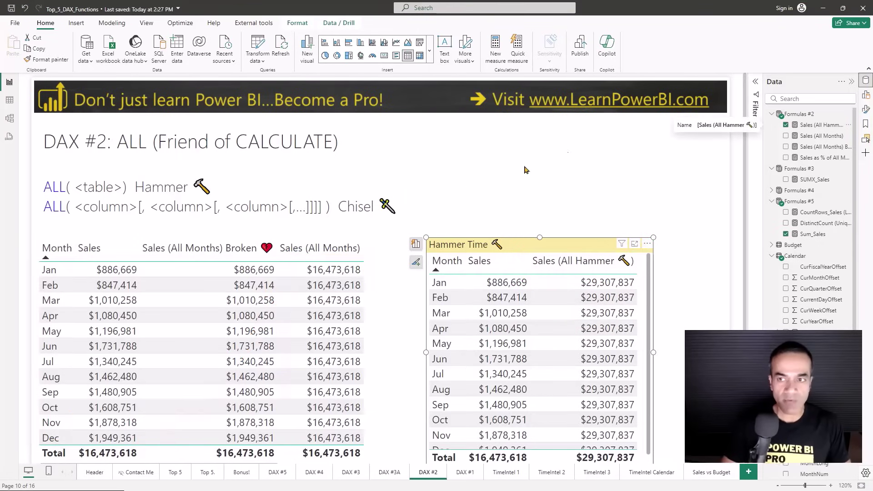
Show the report's filters and mark the page-level Year filter and the Sales (All Hammer) heading to relate them
click(755, 82)
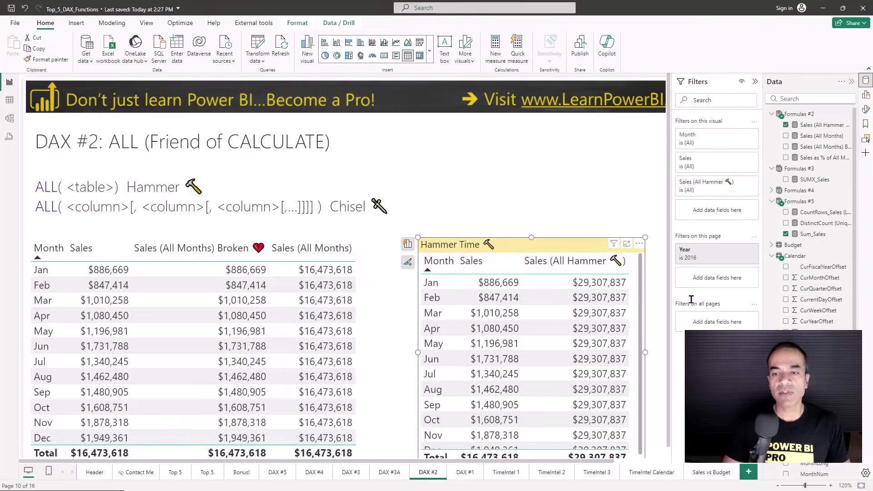
key(ctrl+1)
mouse_move(666, 220)
mouse_down()
mouse_move(719, 266)
mouse_move(800, 281)
mouse_up()
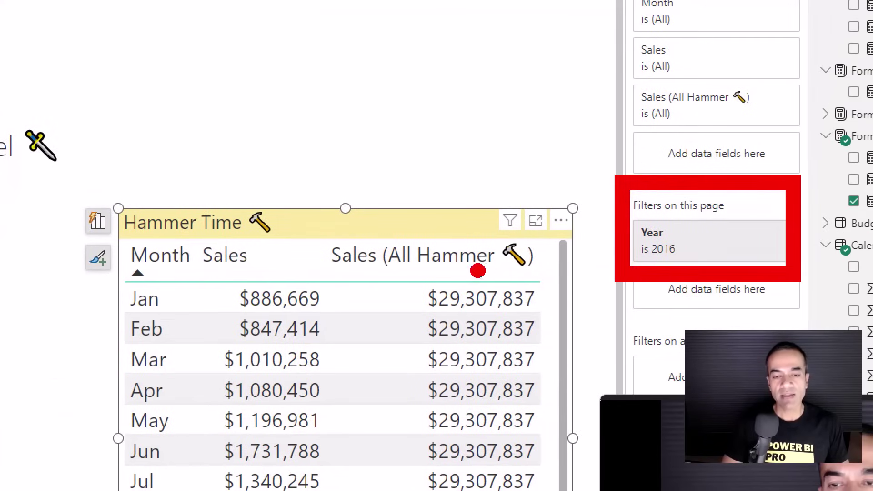
mouse_move(411, 279)
mouse_down()
mouse_move(514, 282)
mouse_move(533, 265)
mouse_move(607, 237)
mouse_move(587, 220)
mouse_move(598, 243)
mouse_move(582, 250)
mouse_up()
key(Escape)
click(591, 215)
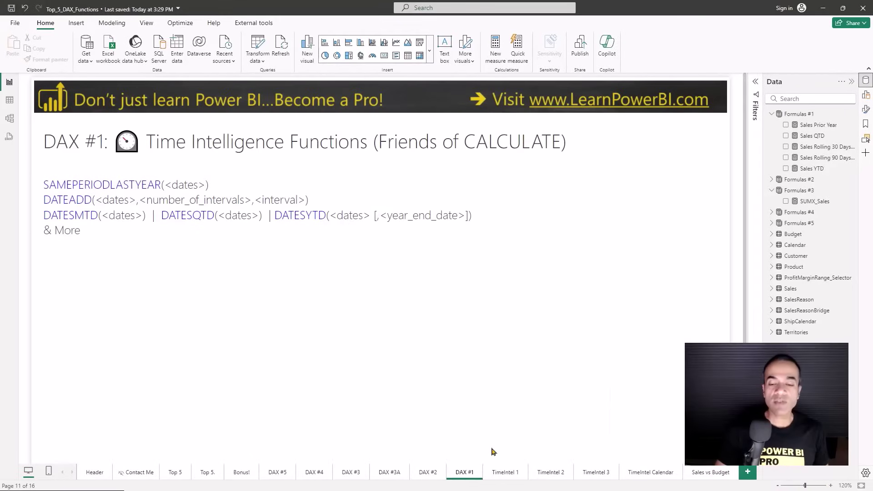
On the TimeIntel 1 page, examine SAMEPERIODLASTYEAR in the Sales Prior Year formula and compare years by filtering to 2015 and back to 2016
click(506, 472)
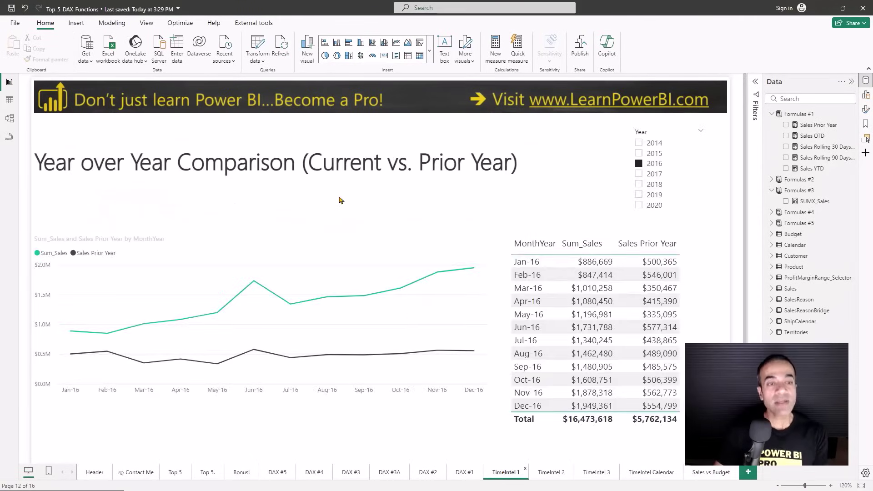
click(357, 254)
click(818, 125)
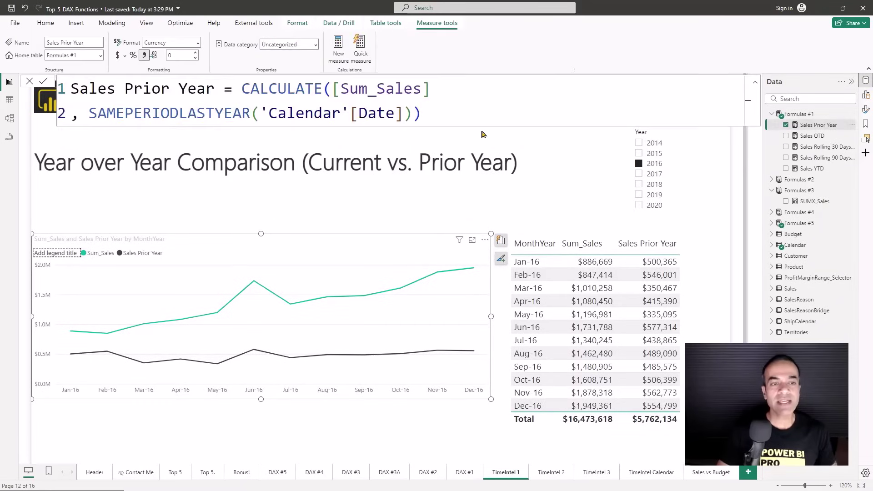
double_click(178, 117)
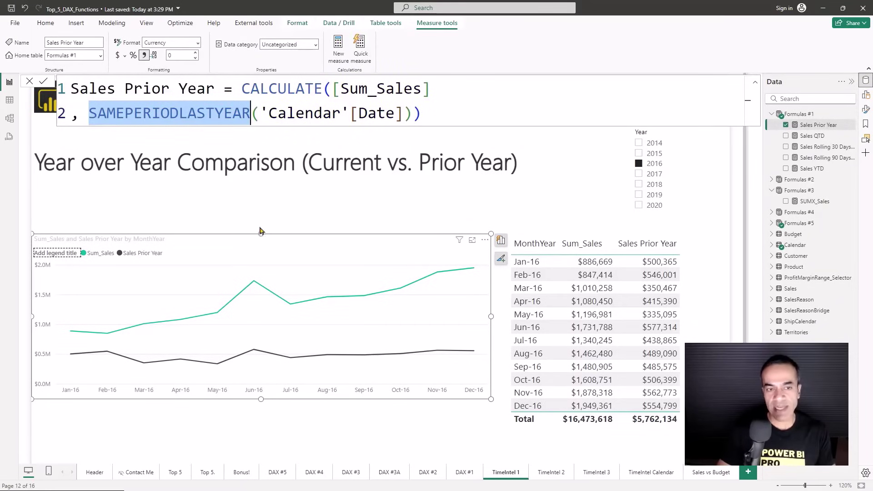
click(325, 216)
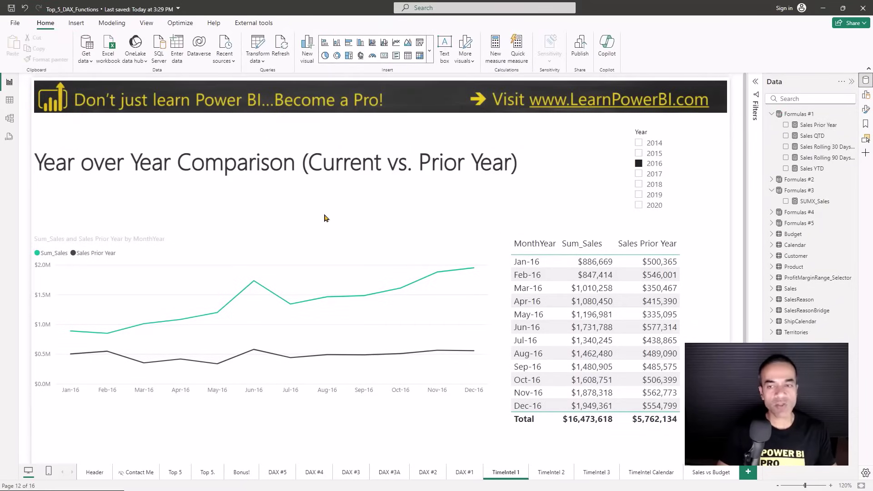
click(655, 154)
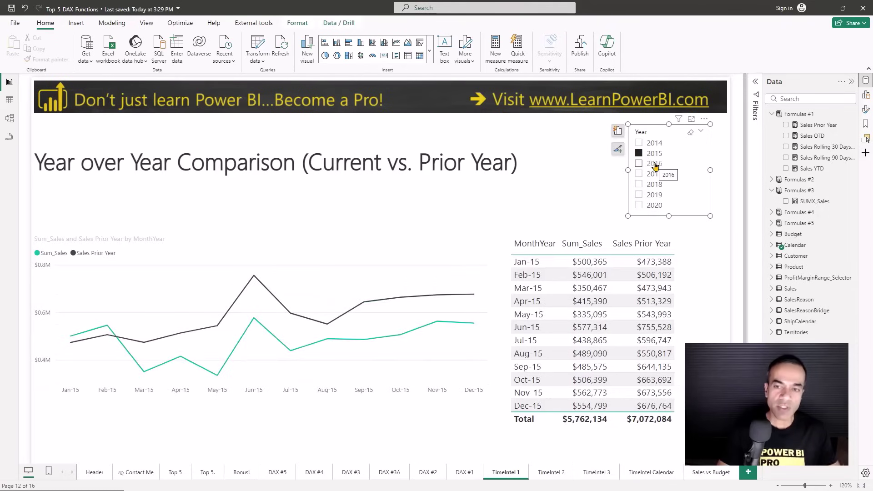
click(655, 164)
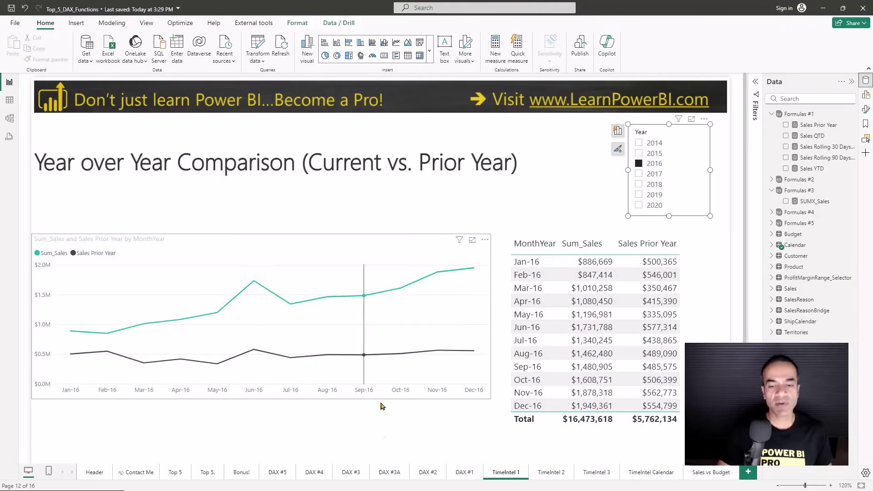
On the TimeIntel 2 page, open the Sales QTD formula from the line chart's measures and highlight the DATESQTD function
click(548, 475)
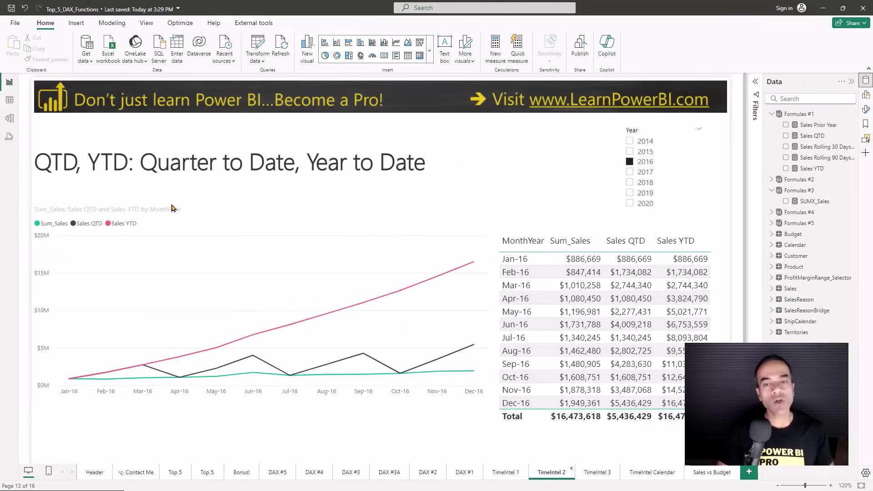
click(303, 230)
click(812, 135)
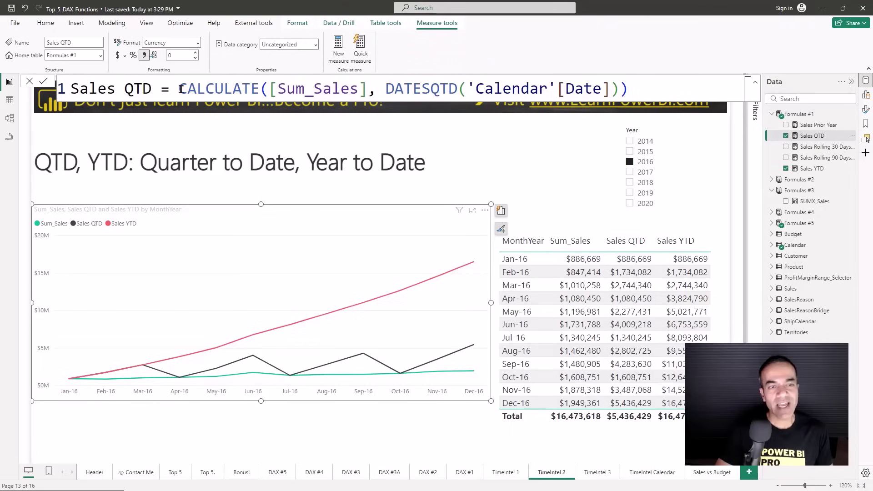
drag(384, 88, 457, 86)
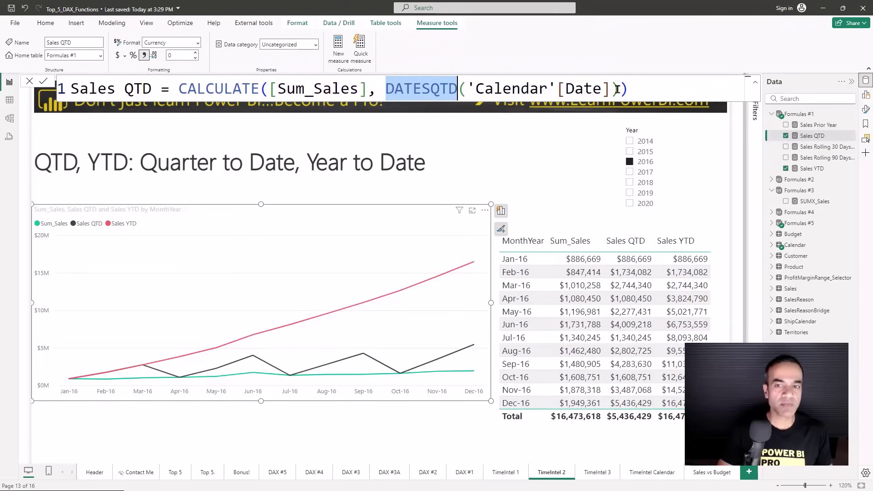
click(547, 118)
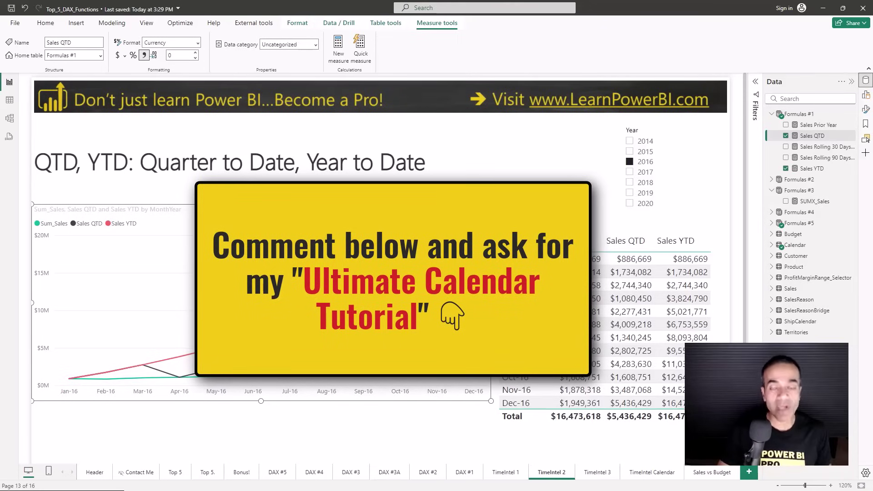
On the TimeIntel 3 page, review the Sales Rolling 30 Days Average formula, highlight DATESINPERIOD, and close the formula
click(595, 472)
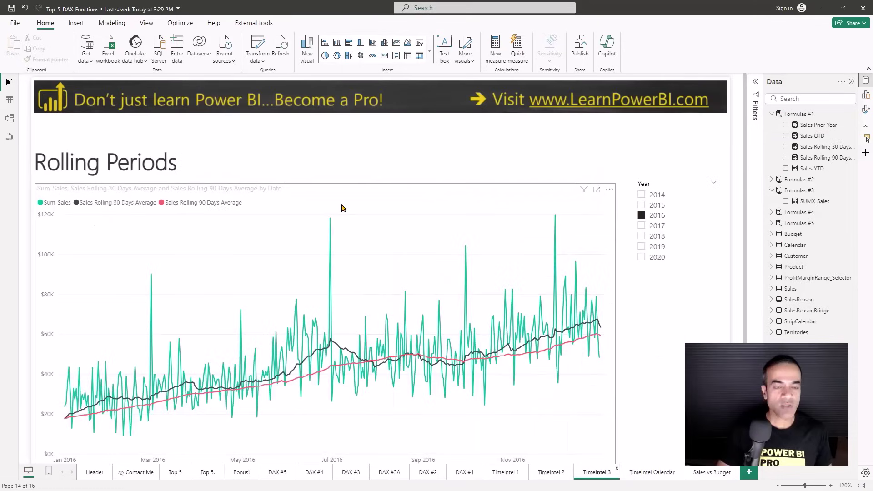
click(396, 205)
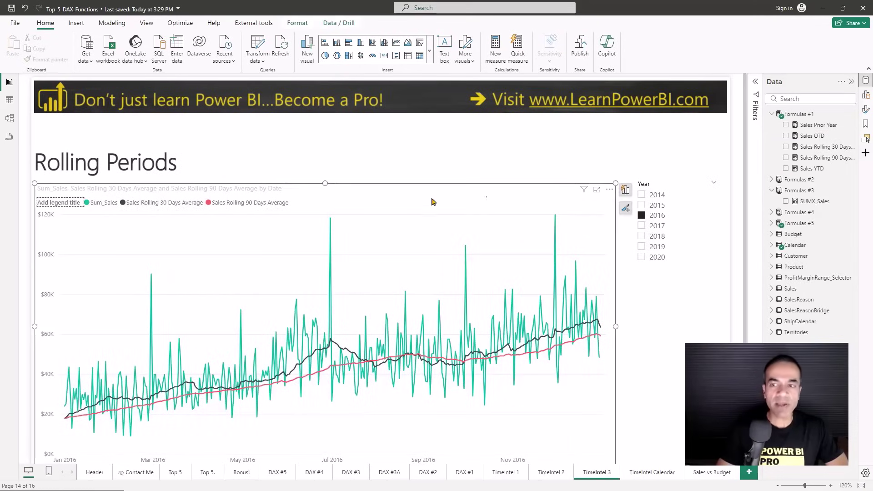
click(814, 146)
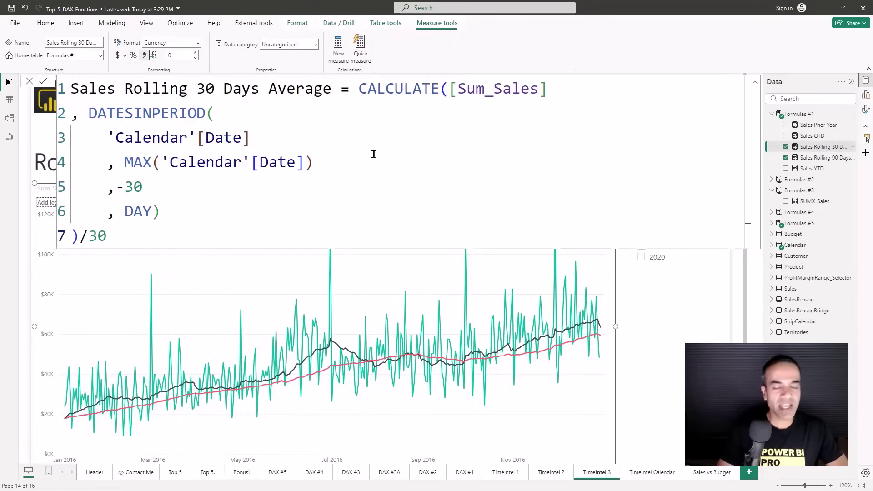
double_click(146, 115)
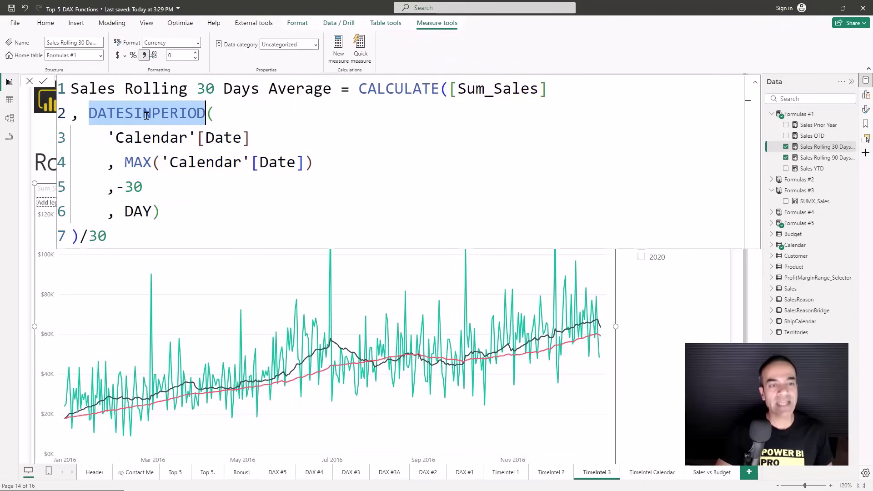
click(44, 83)
click(755, 87)
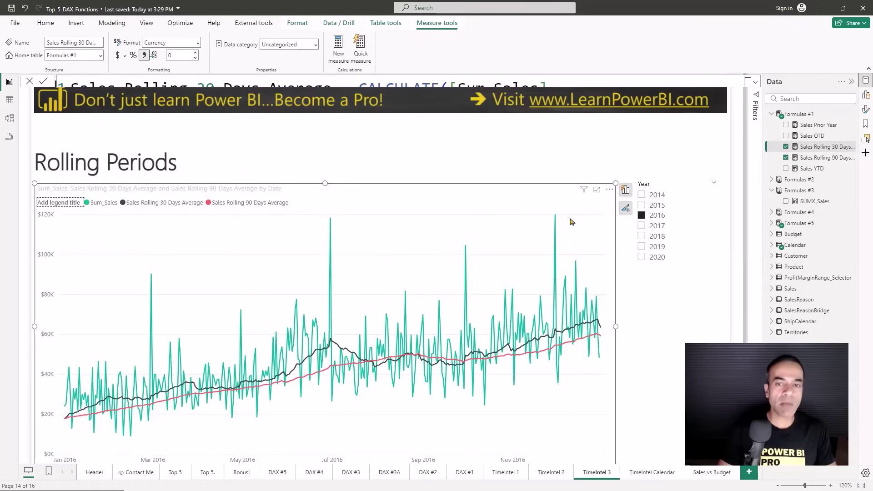
click(586, 169)
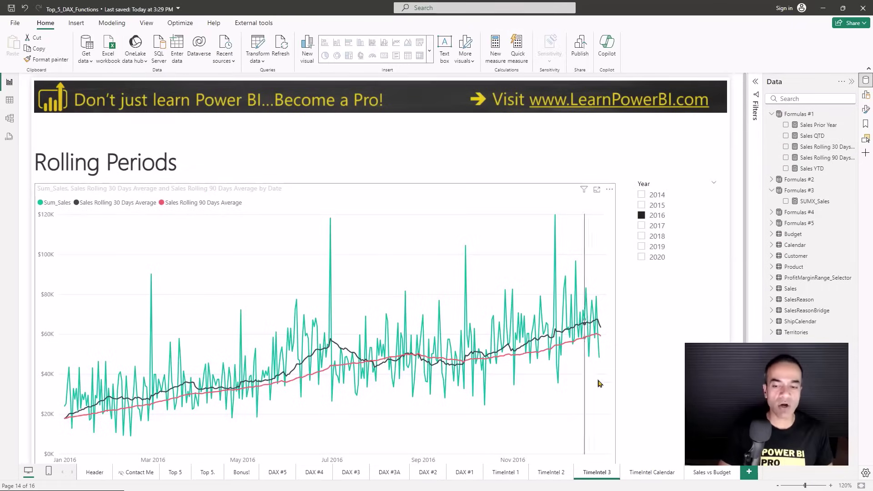